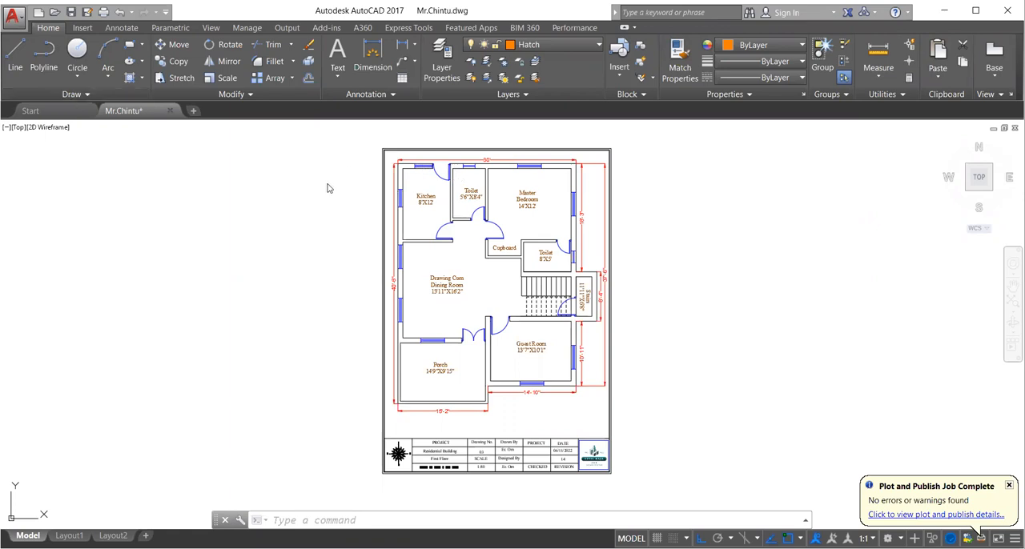
left_click(133, 82)
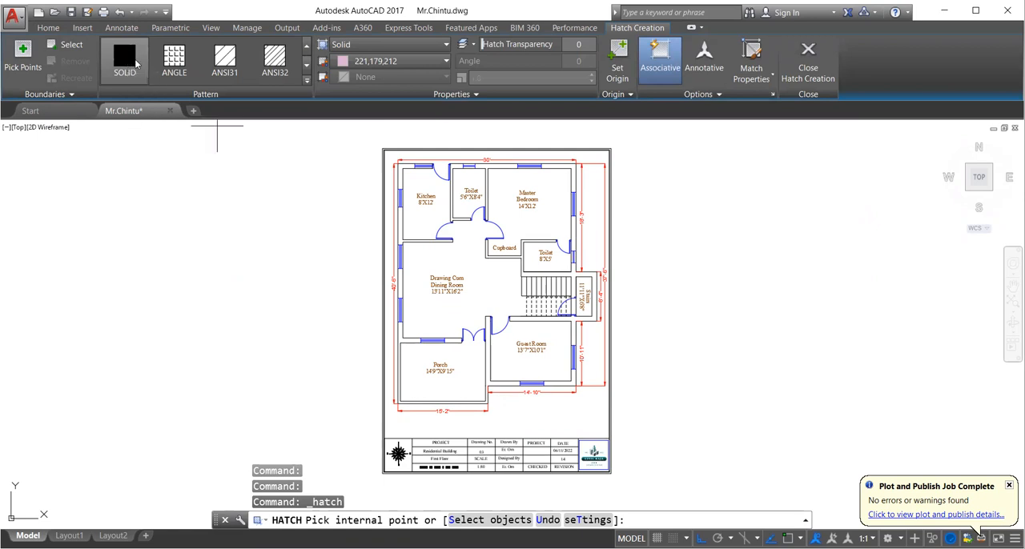
left_click(403, 61)
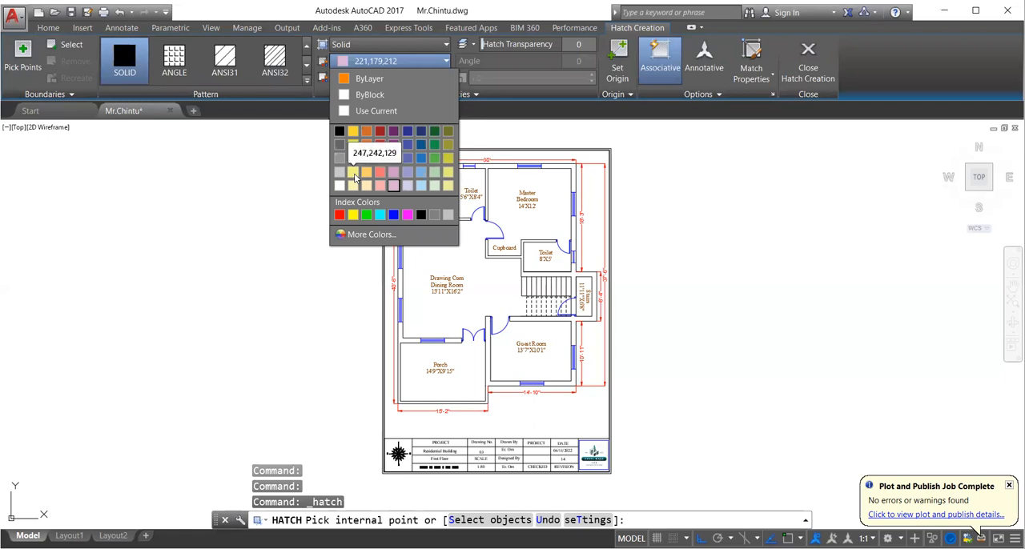
left_click(436, 144)
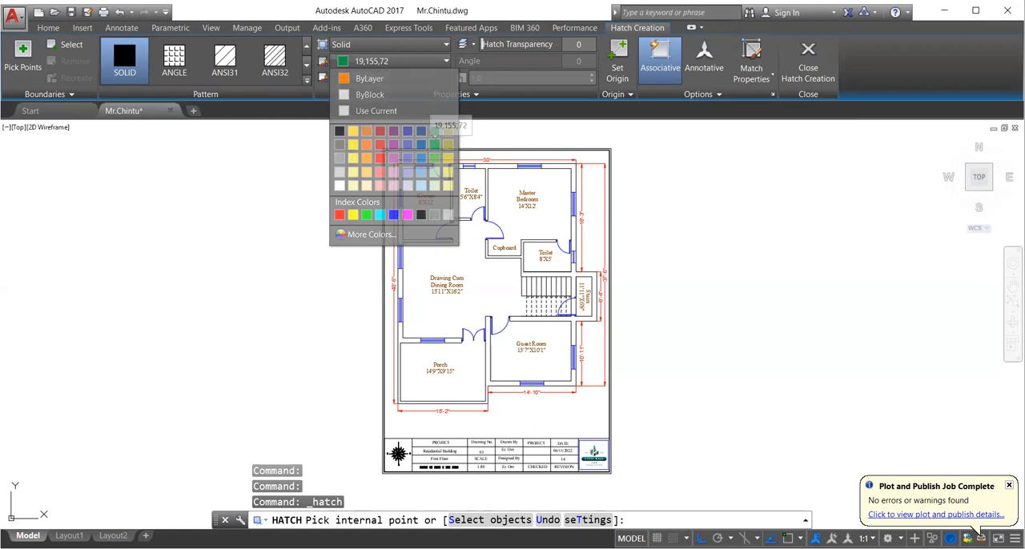
scroll(405, 164, "up", 8)
left_click(397, 161)
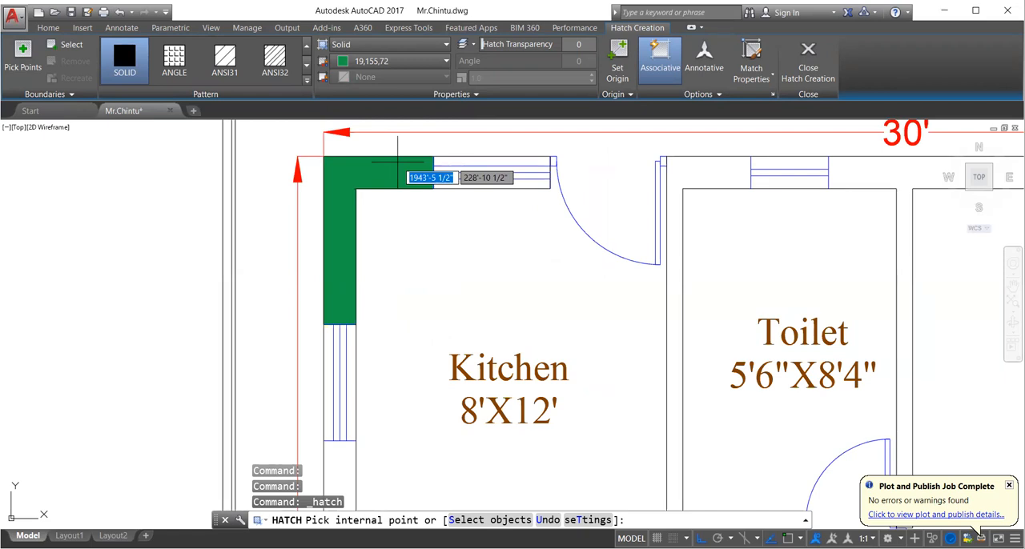
left_click(398, 162)
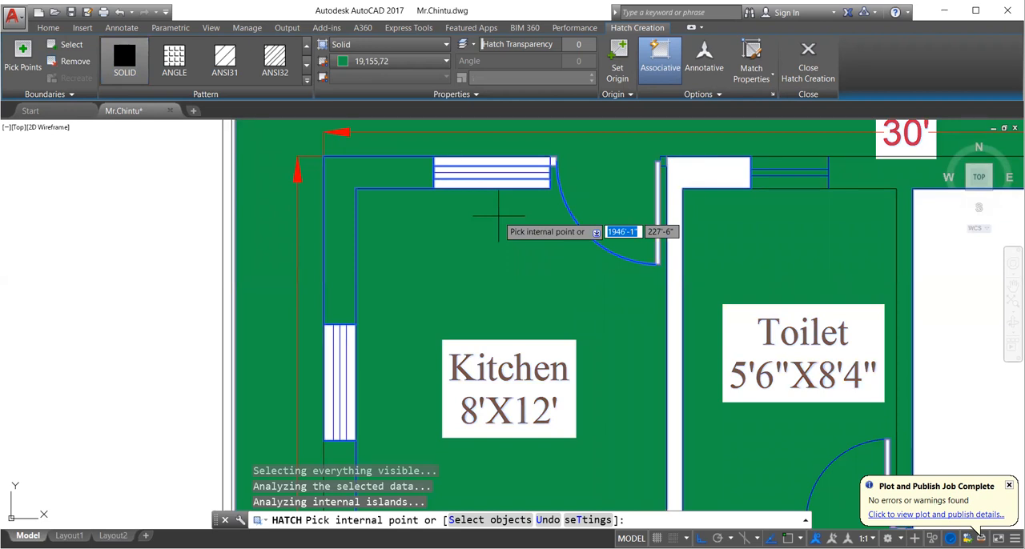
scroll(498, 215, "down", 5)
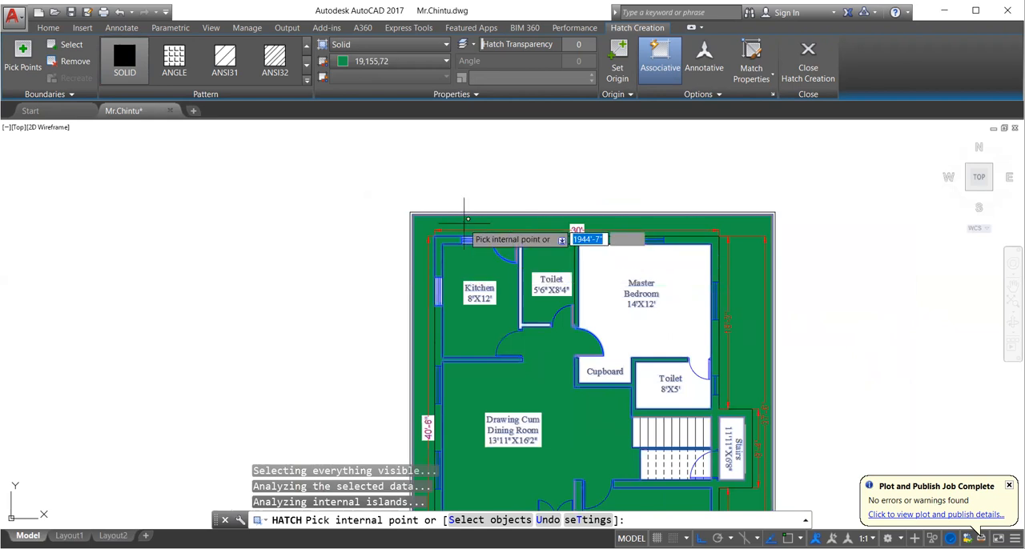
key("Escape")
key("ctrl+z")
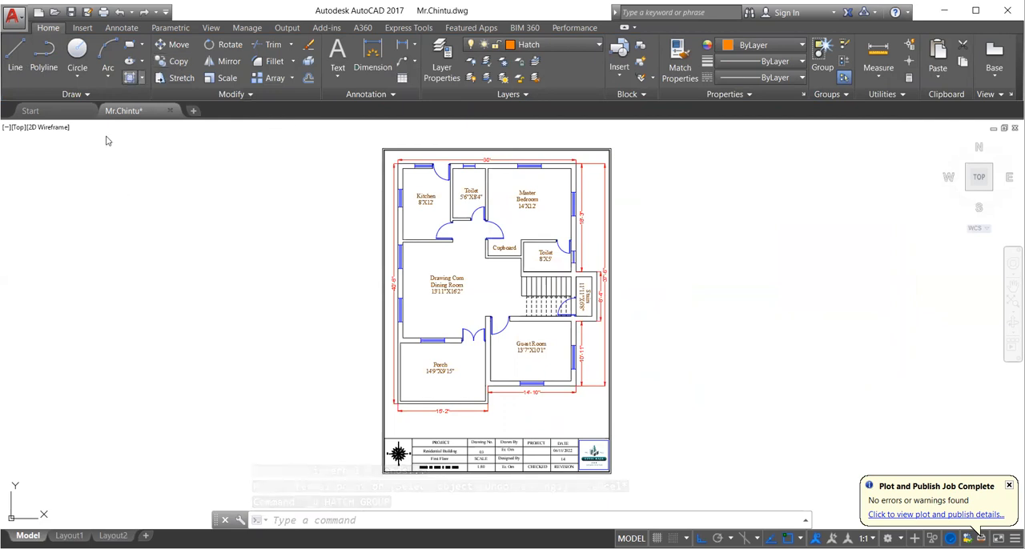
- Start a solid hatch in colour 19,155,72 and fill the porch walls and the lower guest room walls
left_click(130, 78)
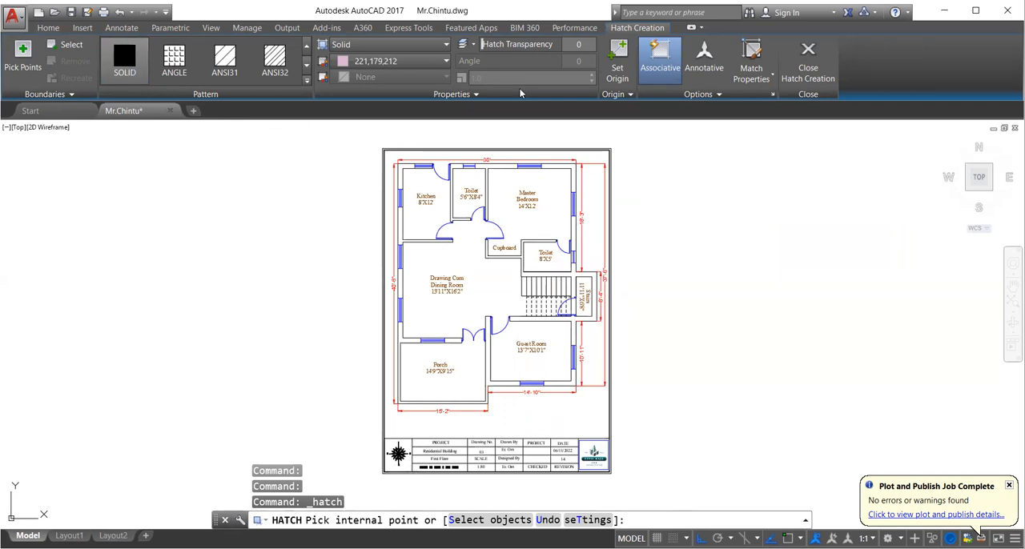
left_click(425, 60)
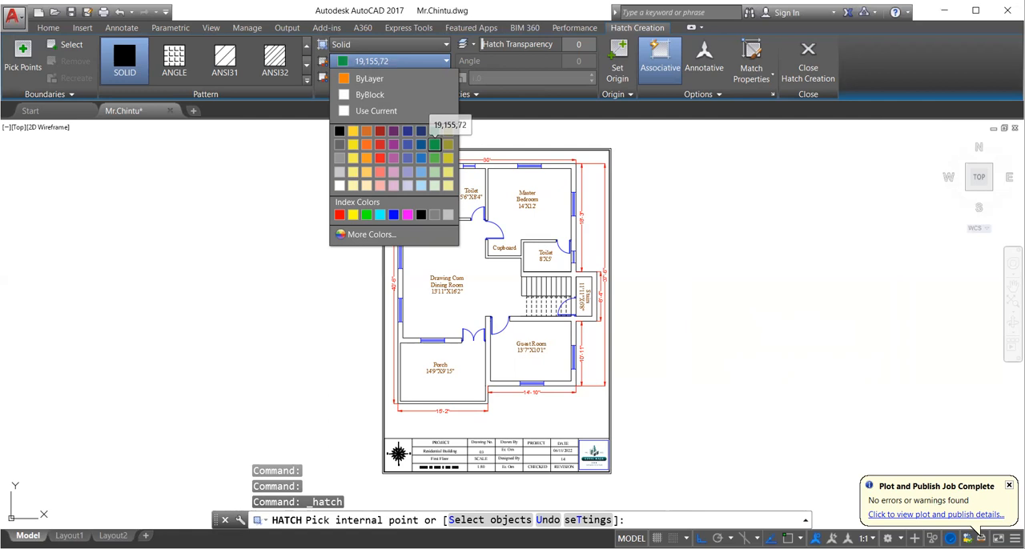
left_click(434, 144)
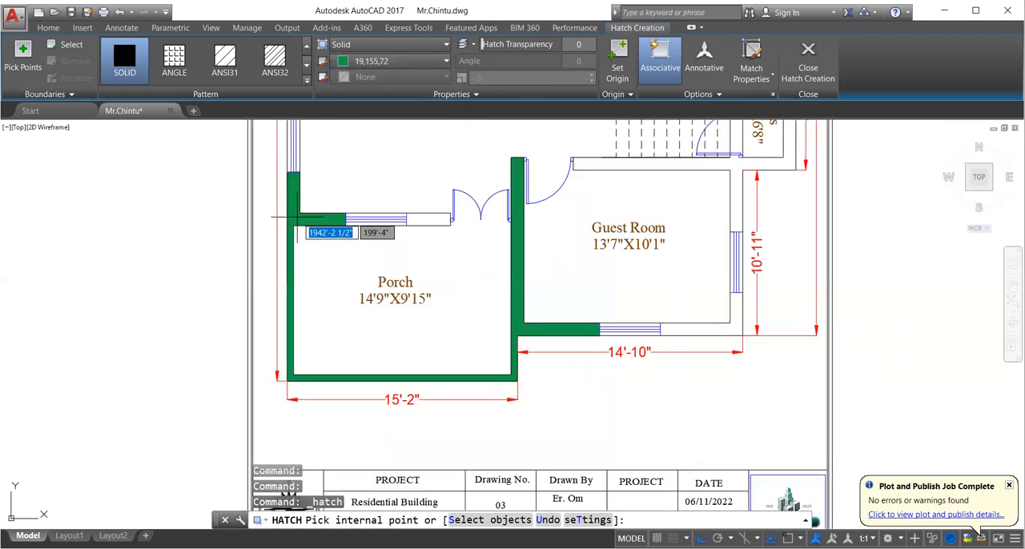
left_click(298, 216)
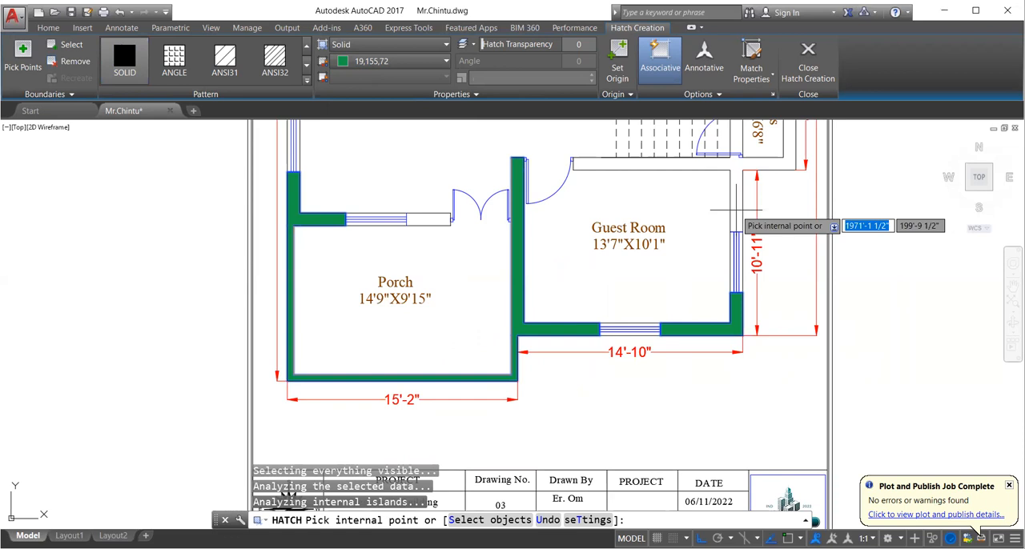
- Fill the wall between the drawing room windows and the walls around the cupboard, 8'X5' toilet, stairs and upper guest room
middle_click_drag(735, 211, 735, 443)
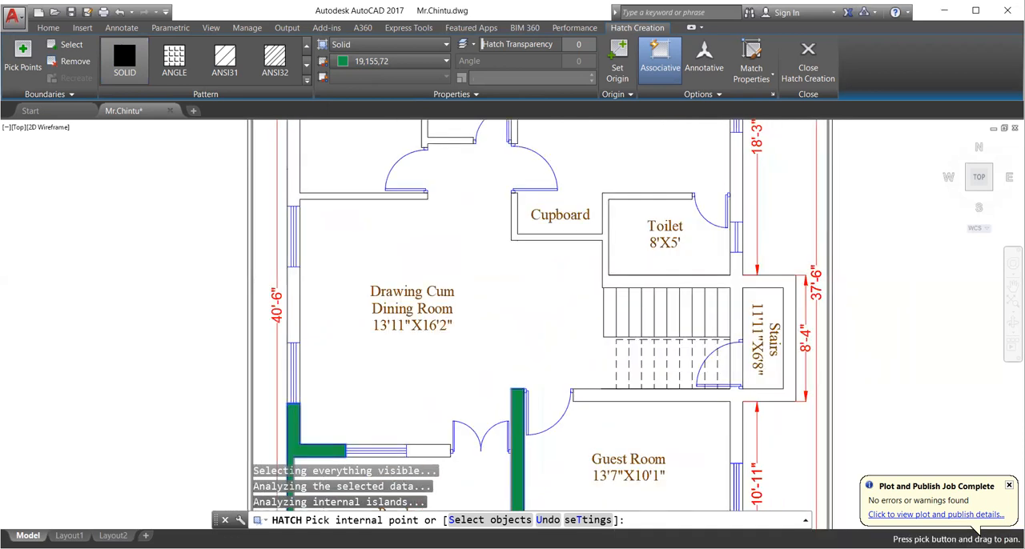
left_click(293, 316)
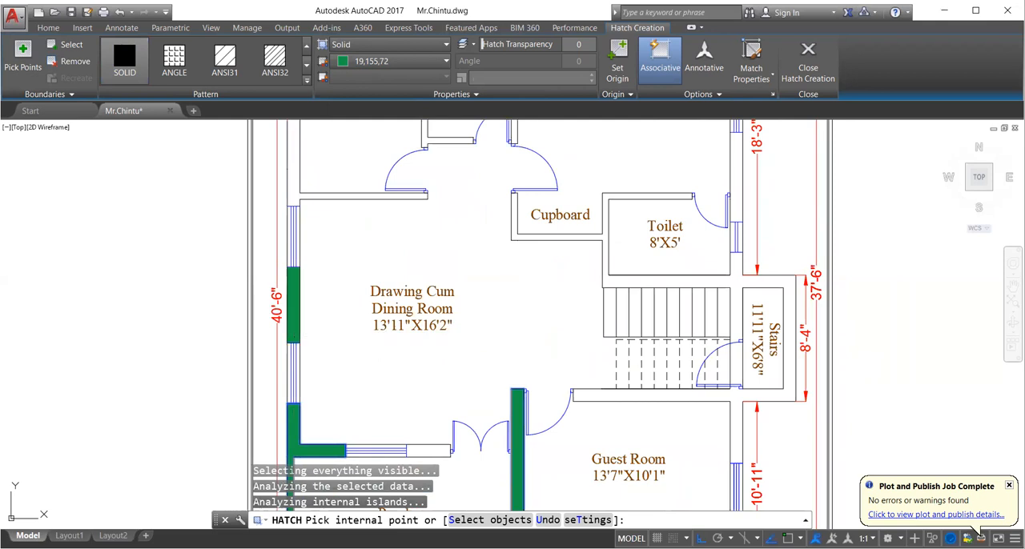
left_click(729, 363)
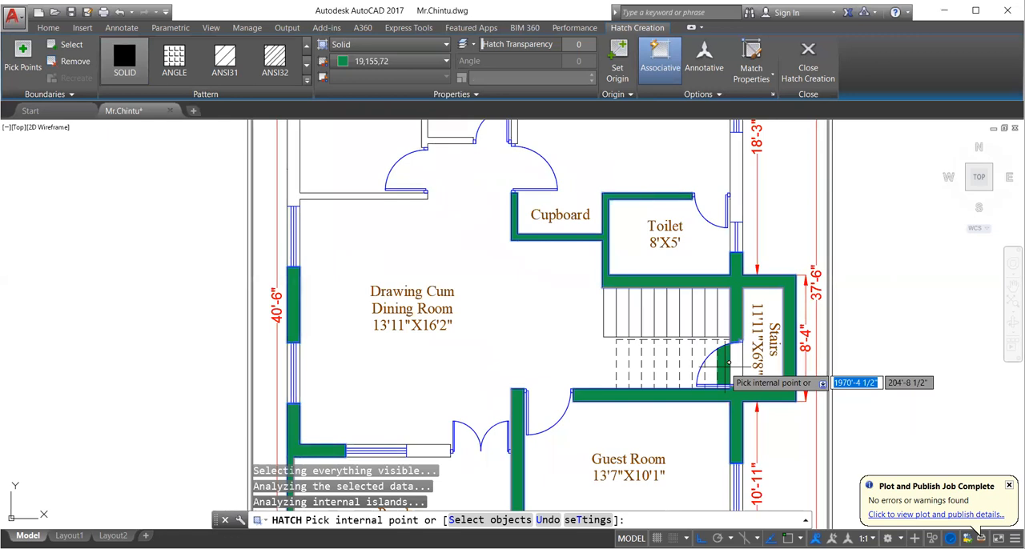
- Fill the remaining kitchen, upper toilet and master bedroom walls with the green solid hatch, end the hatch and save the drawing
scroll(463, 237, "up", 2)
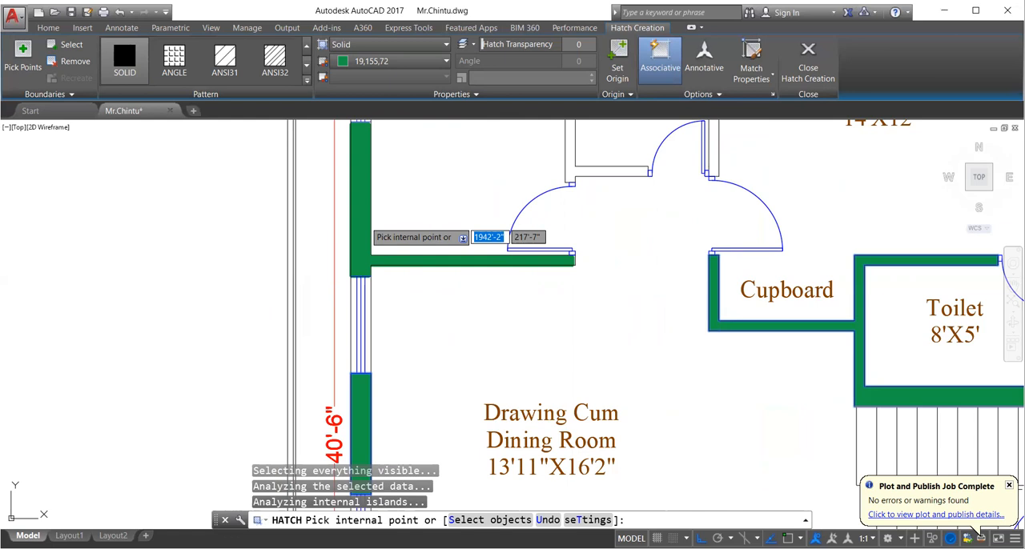
scroll(551, 196, "down", 2)
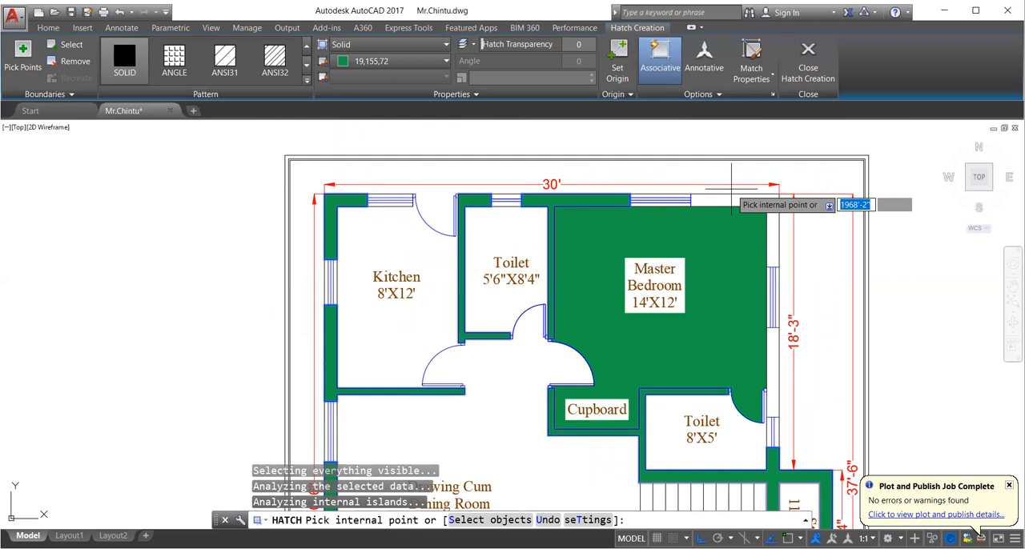
scroll(551, 218, "down", 3)
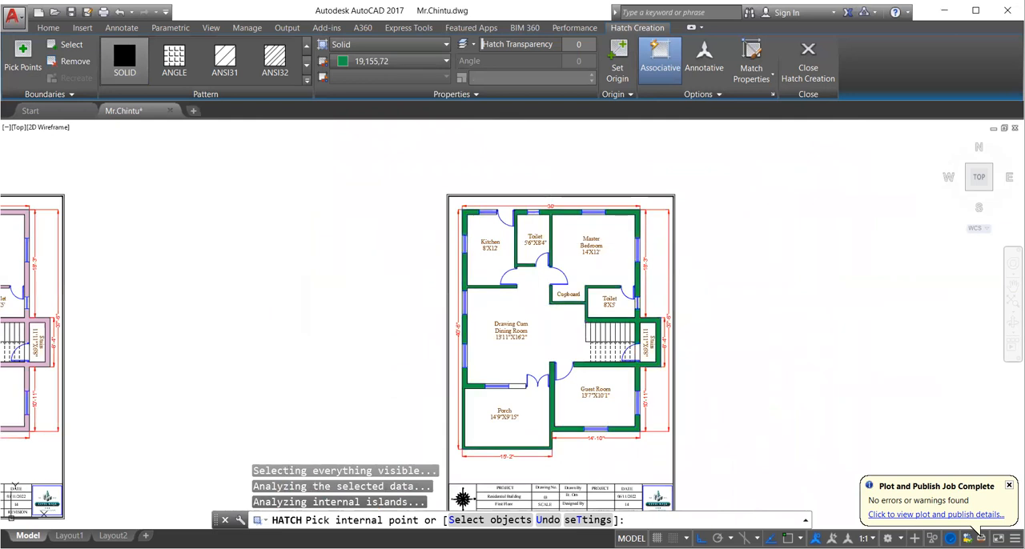
key("Escape")
key("ctrl+s")
scroll(605, 363, "up", 2)
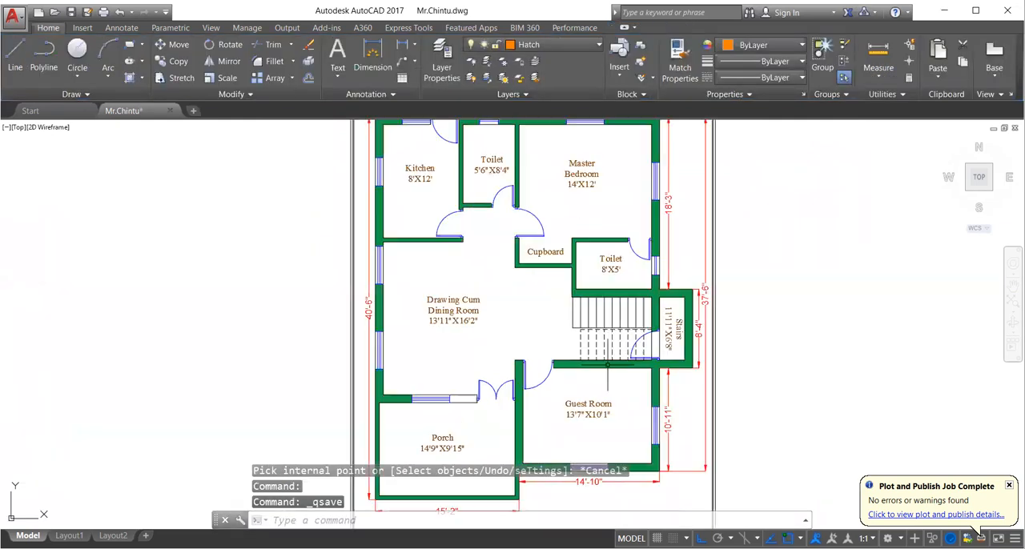
middle_click_drag(532, 274, 497, 323)
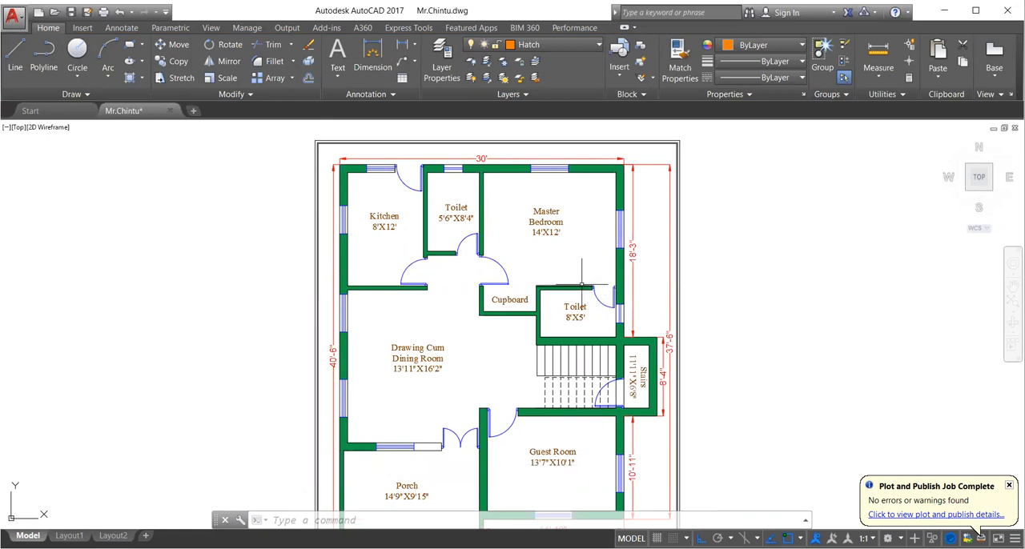
middle_click_drag(581, 287, 571, 249)
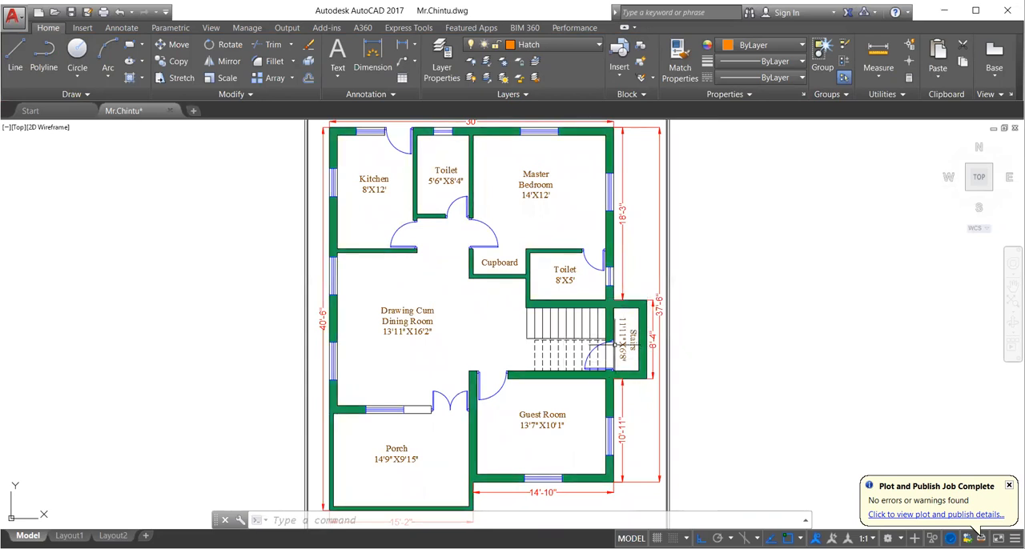
middle_click_drag(506, 331, 540, 372)
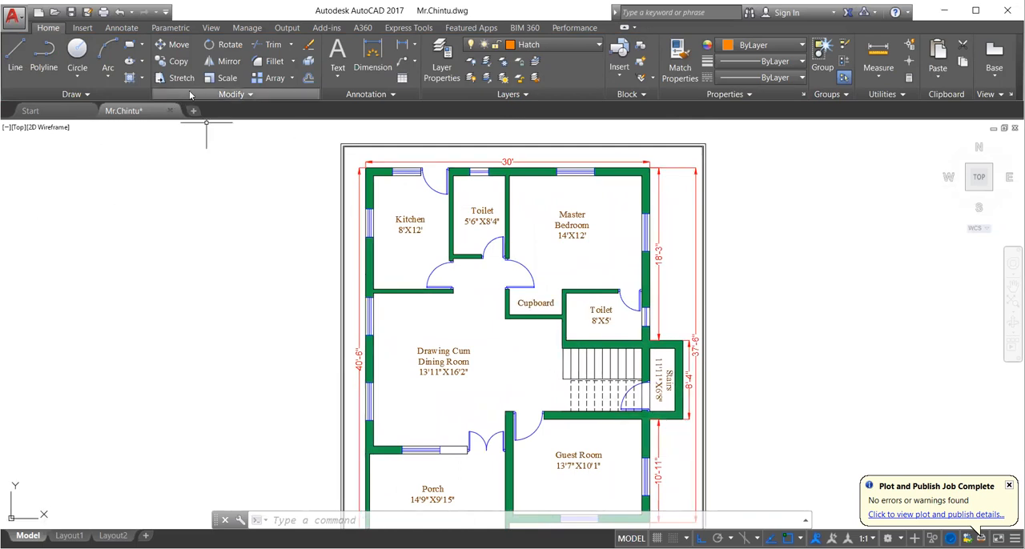
- Hatch the floors of both toilets with the ANGLE pattern in colour 41,49,137
left_click(130, 79)
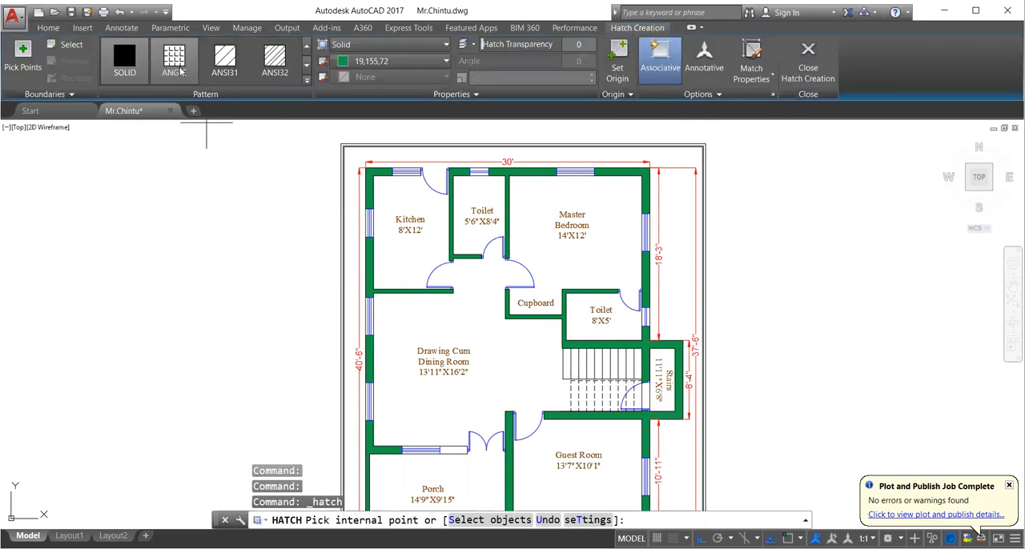
left_click(306, 82)
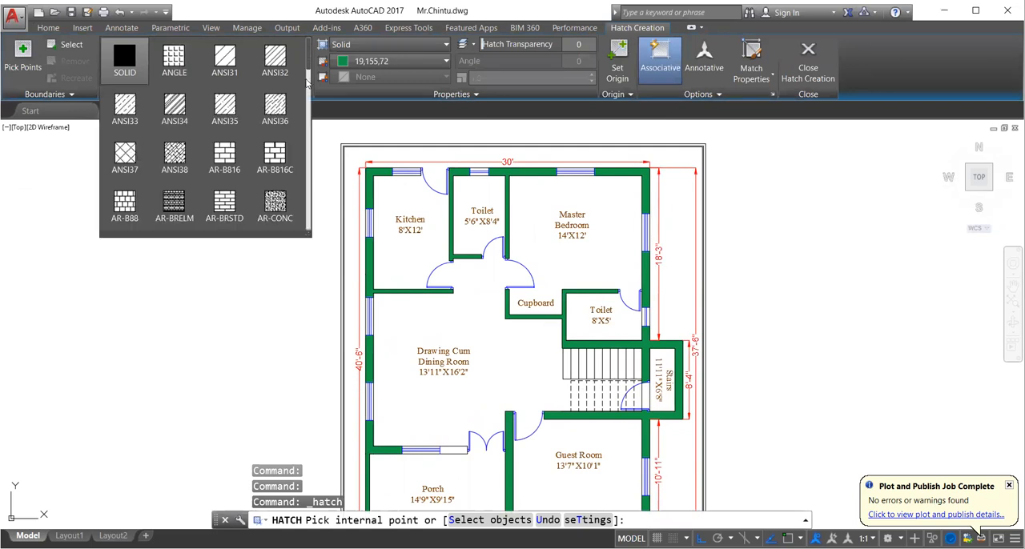
left_click(395, 60)
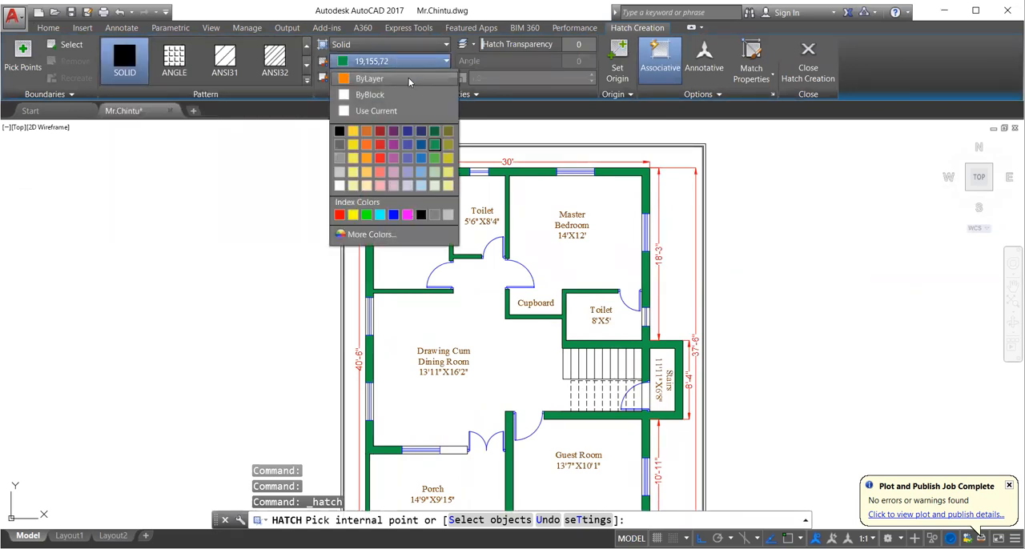
left_click(407, 135)
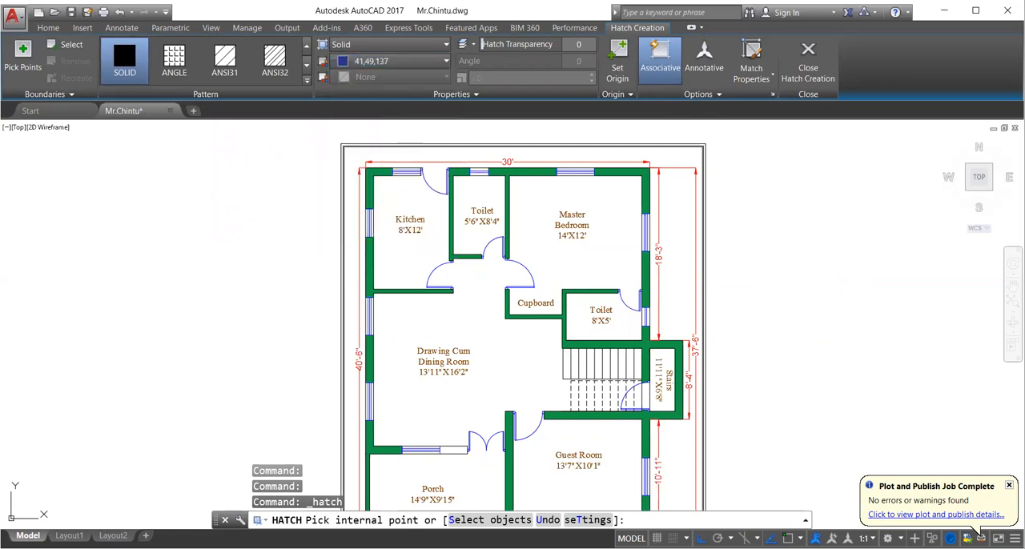
left_click(180, 58)
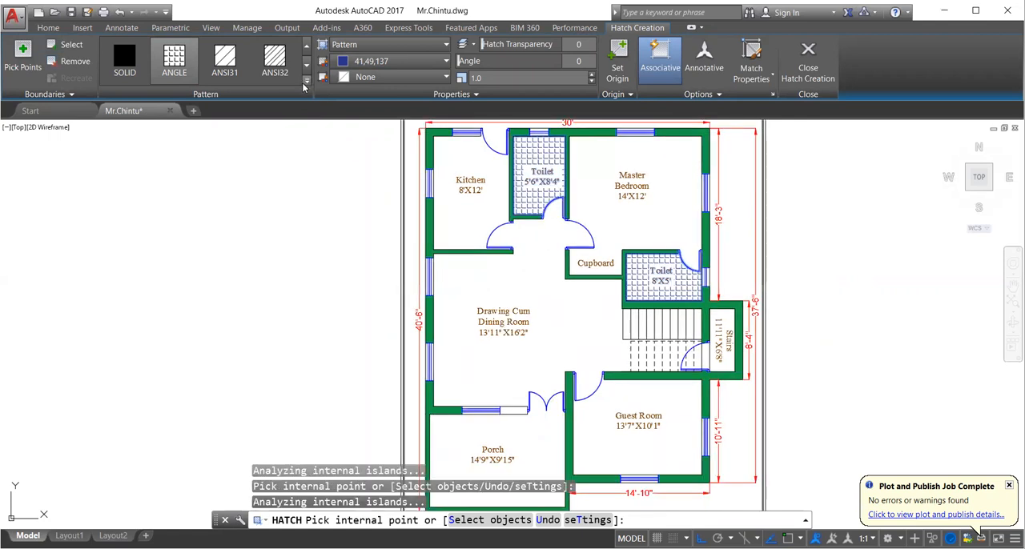
- Preview other hatch patterns such as ANSI35, ANSI37, AR-B816, GRASS and HONEY on the toilet floors, and end the hatch keeping ANGLE
left_click(306, 80)
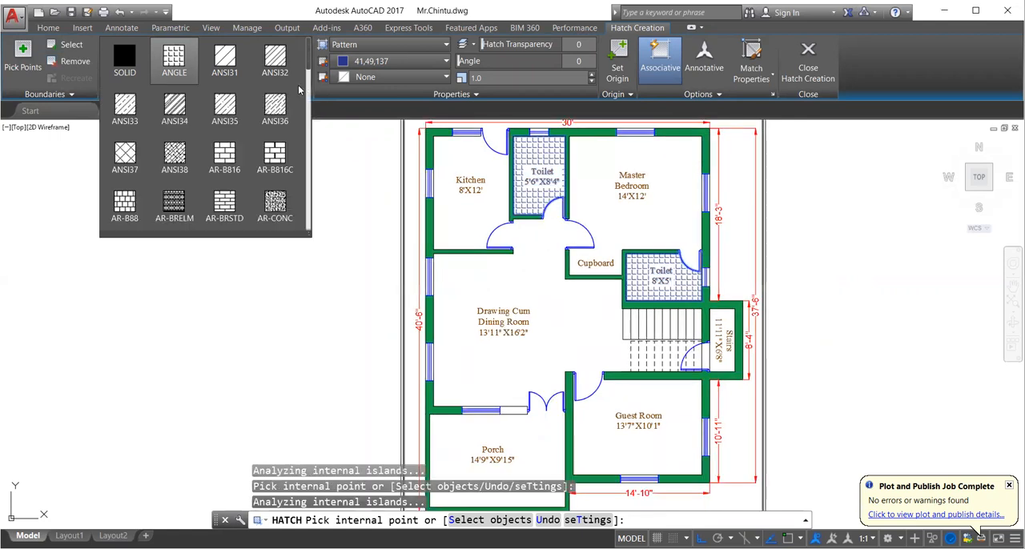
left_click(217, 129)
left_click(126, 157)
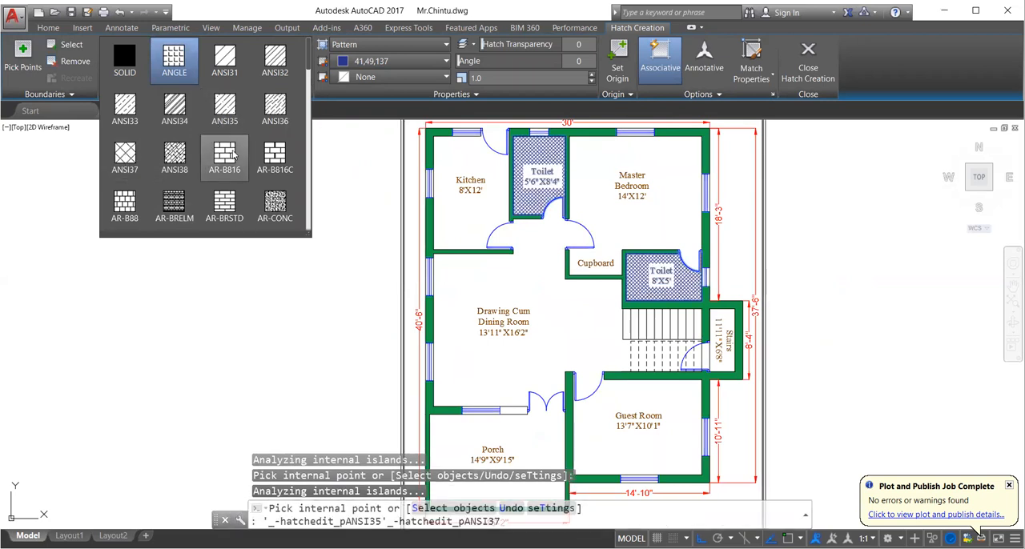
left_click(224, 156)
scroll(232, 154, "down", 4)
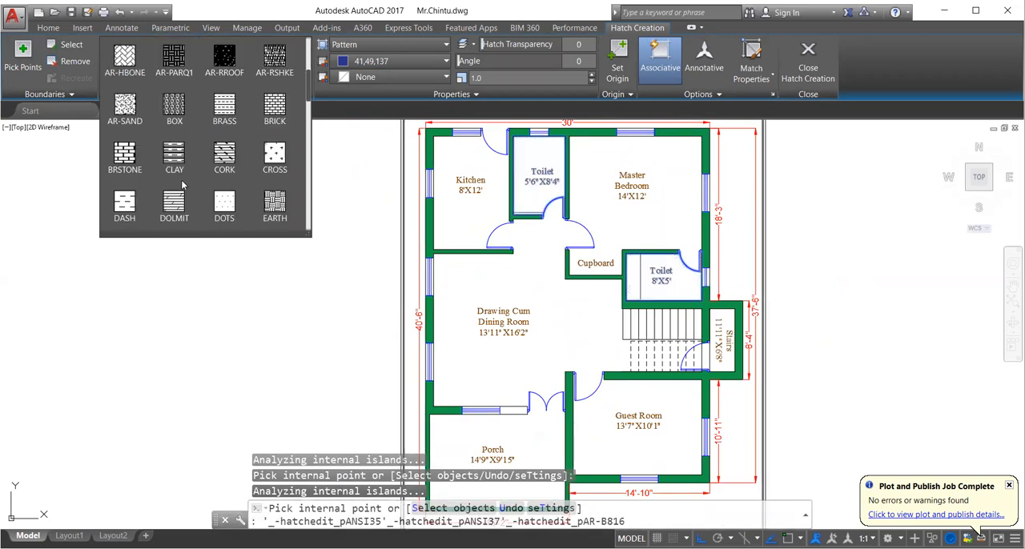
scroll(184, 187, "down", 4)
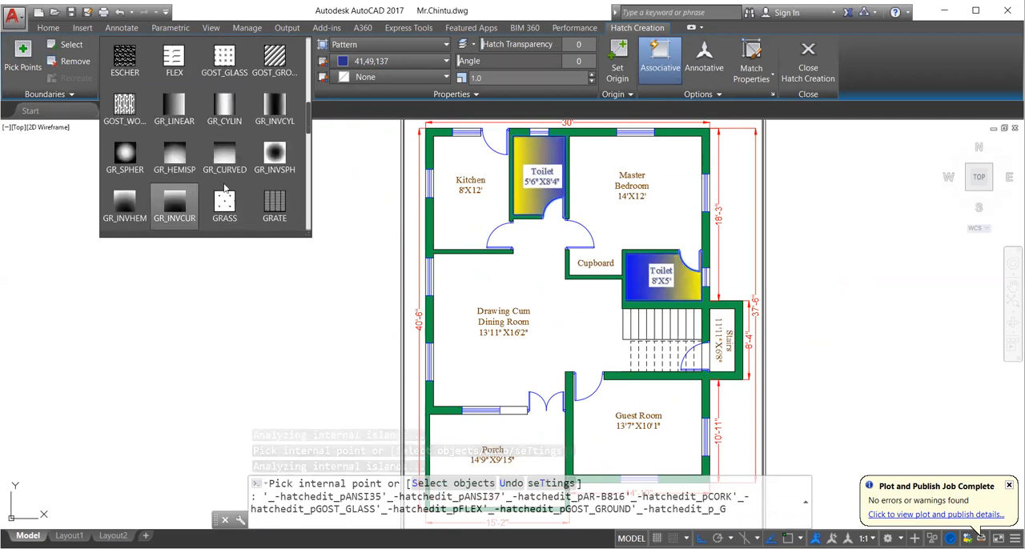
scroll(269, 160, "down", 2)
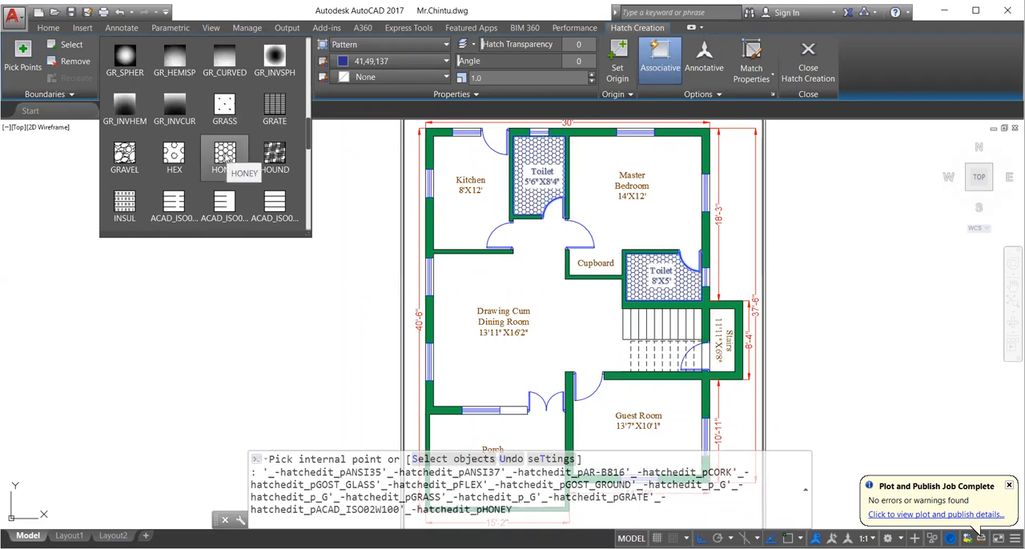
scroll(225, 160, "up", 7)
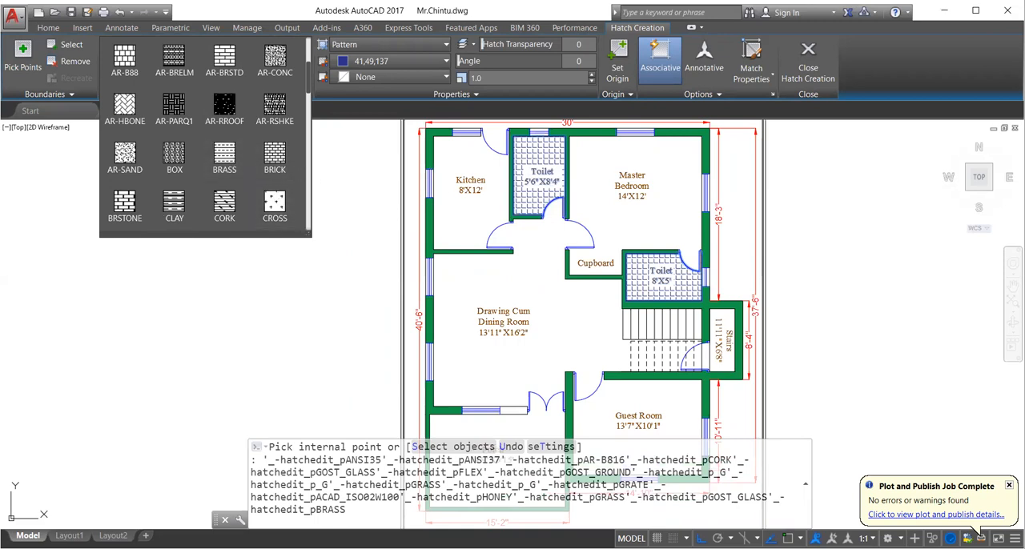
key("Escape")
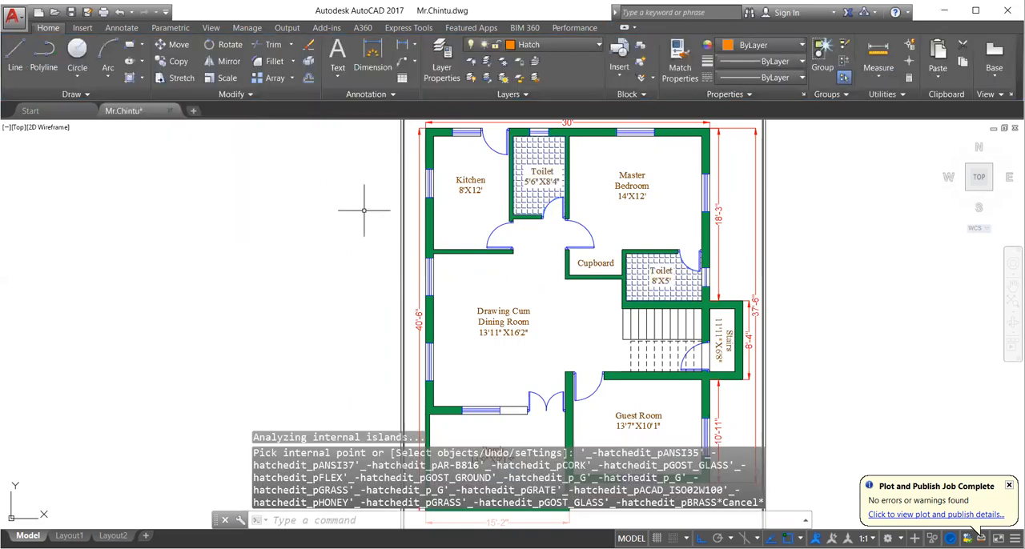
- Start a hatch for the porch floor and choose the STARS pattern
left_click(138, 84)
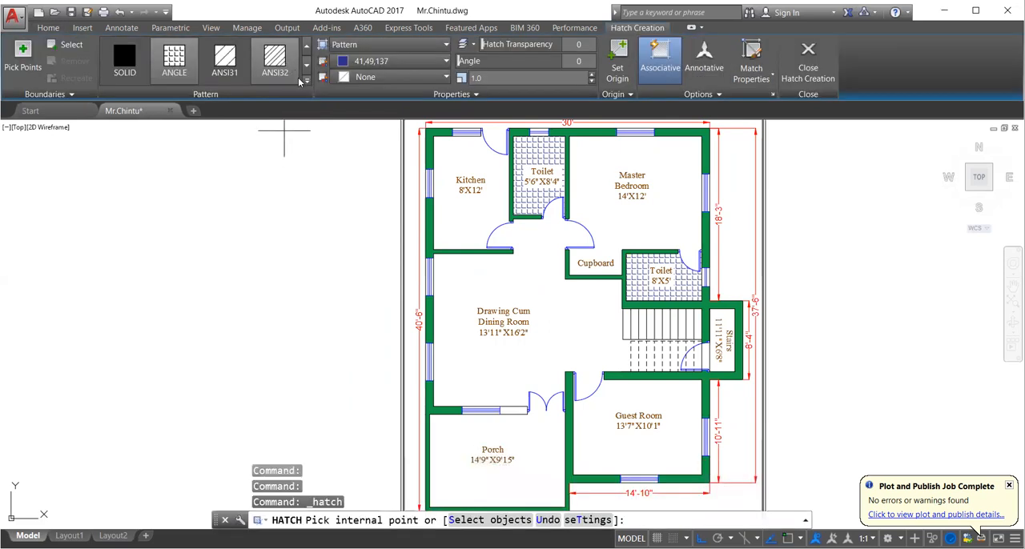
left_click(306, 83)
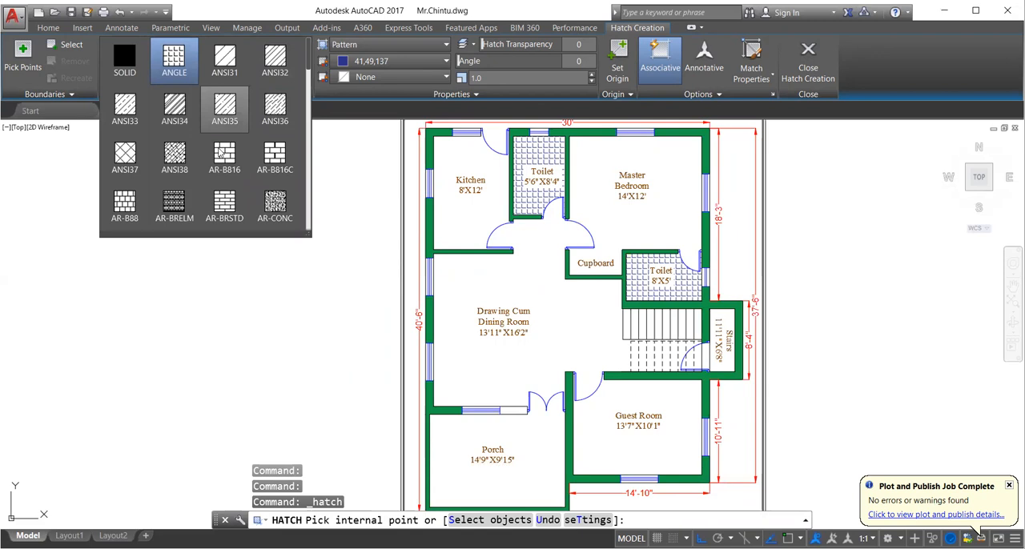
scroll(219, 146, "down", 1)
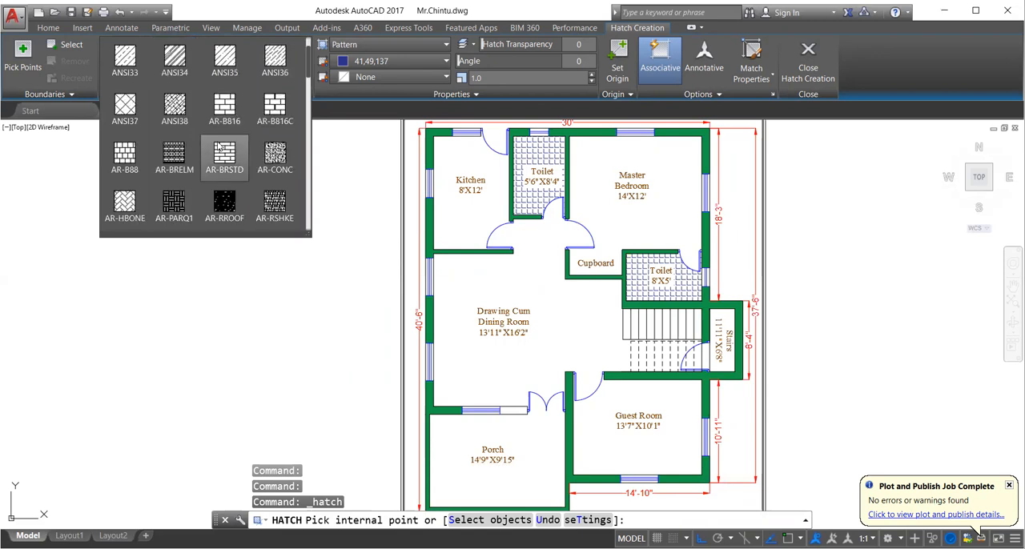
scroll(232, 147, "down", 1)
scroll(238, 148, "down", 1)
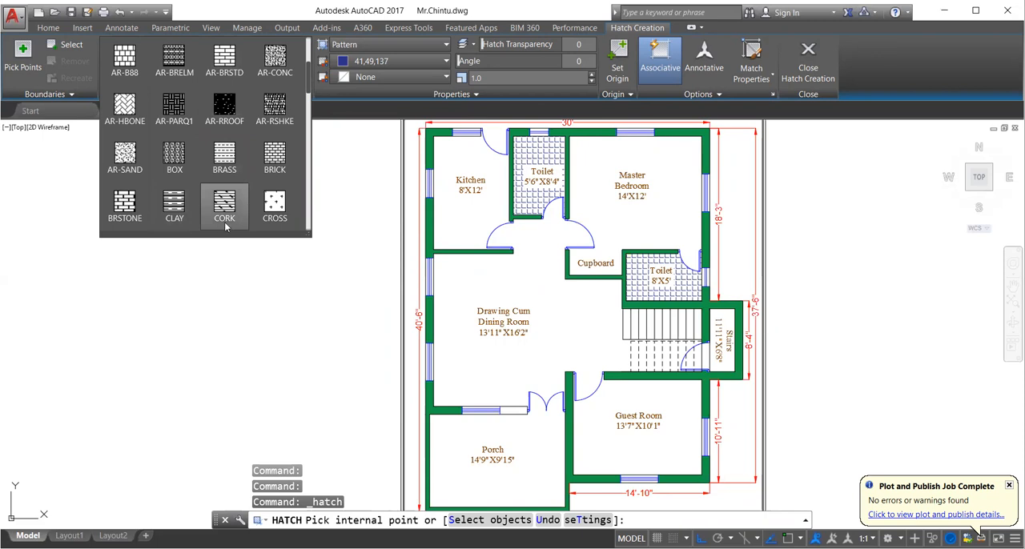
scroll(255, 164, "down", 1)
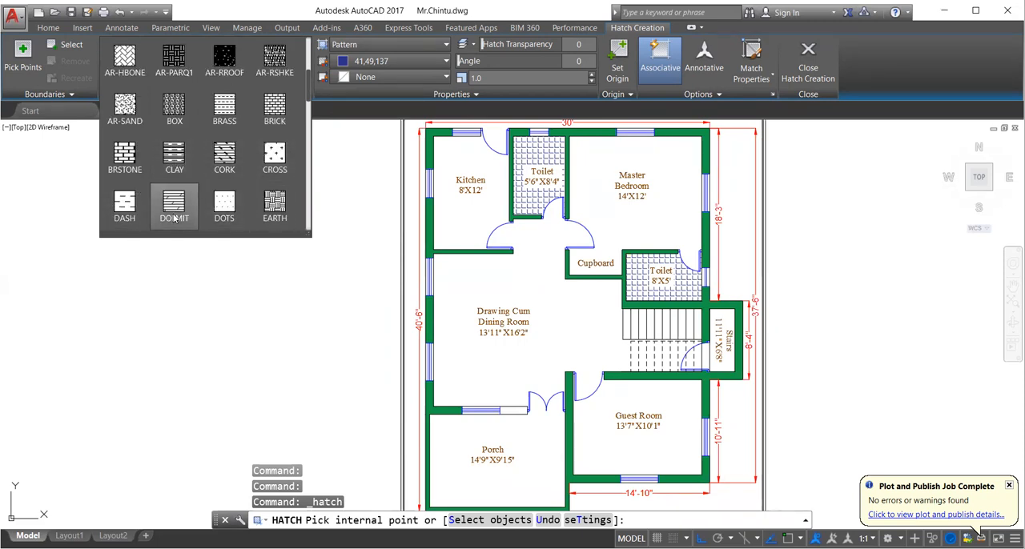
scroll(213, 171, "down", 1)
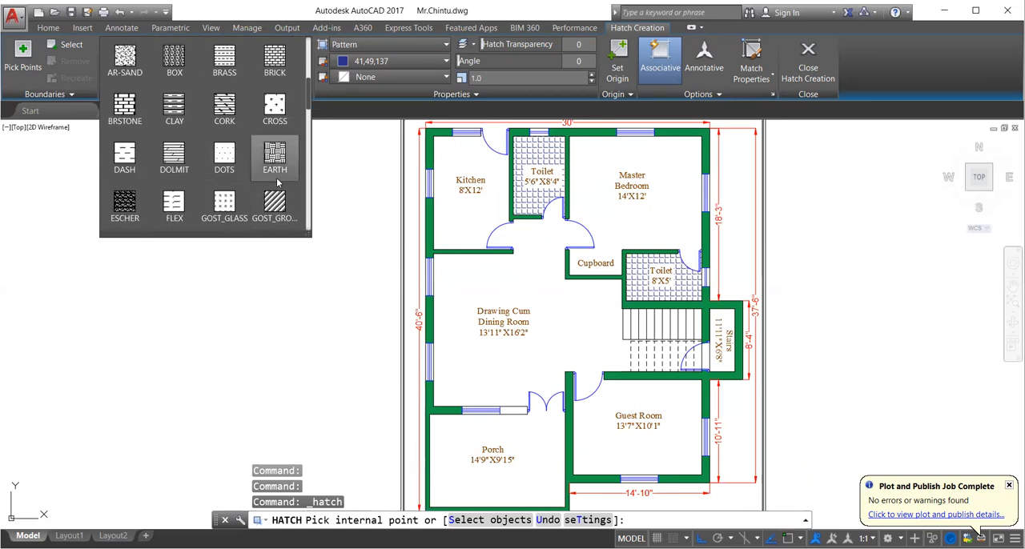
scroll(276, 184, "down", 1)
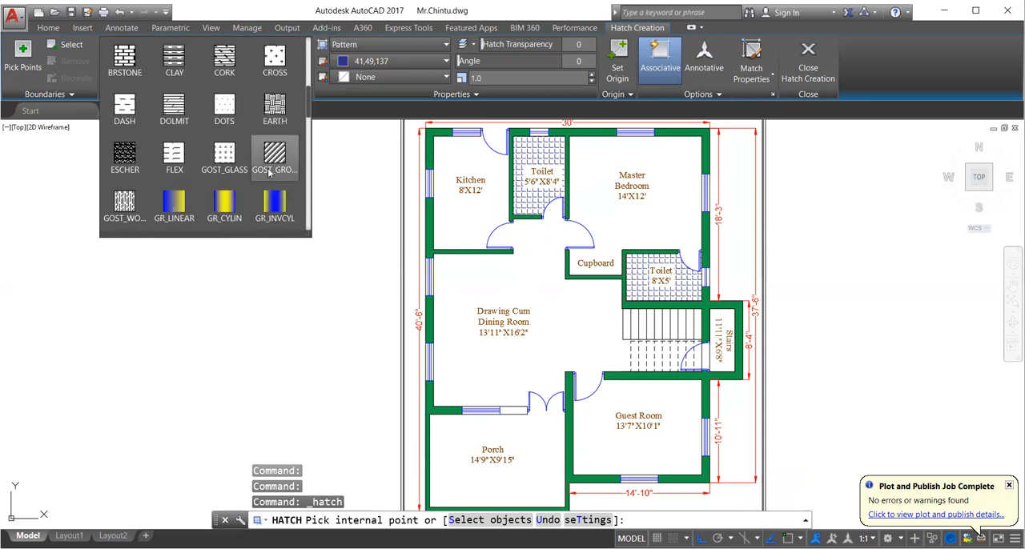
scroll(243, 169, "up", 1)
scroll(244, 170, "down", 4)
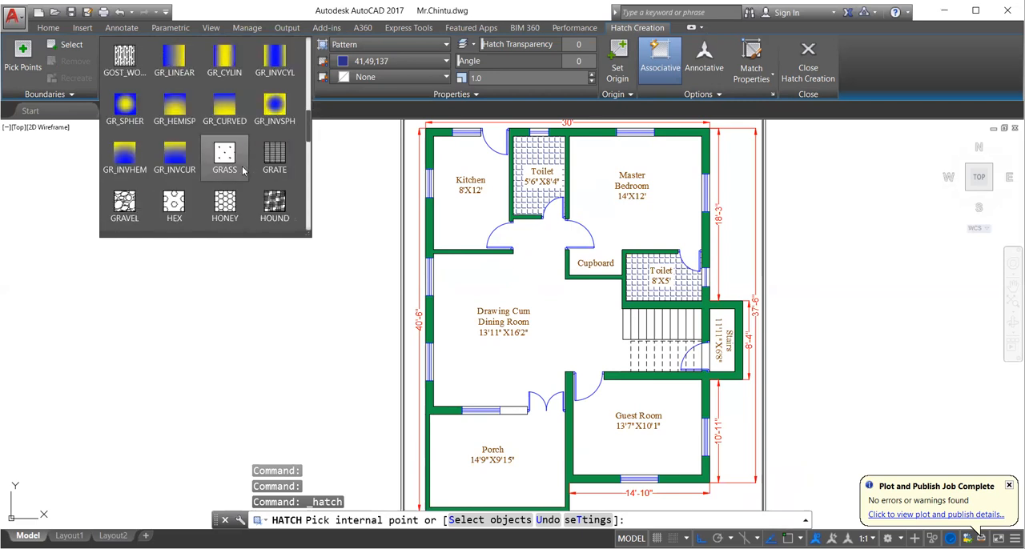
scroll(243, 170, "down", 1)
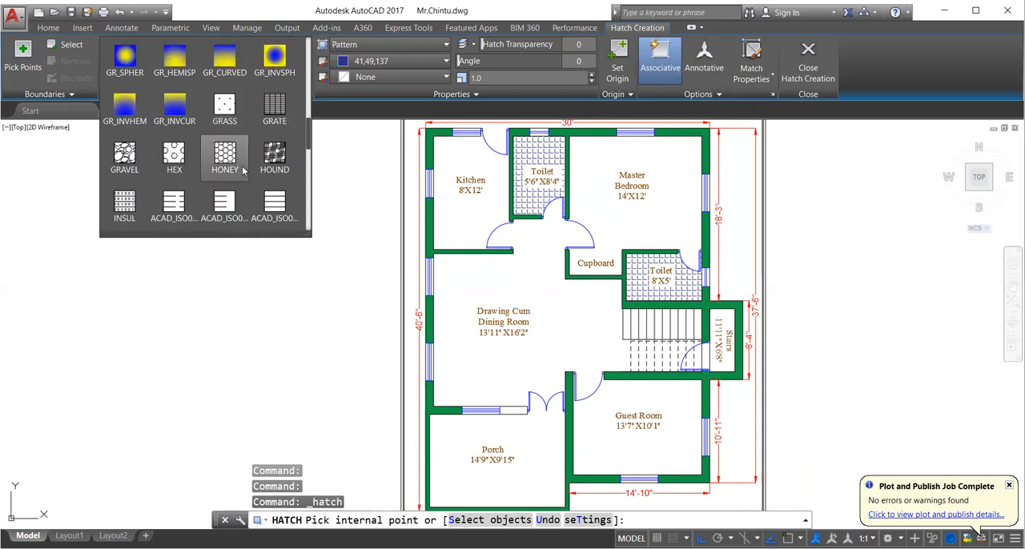
scroll(215, 160, "down", 3)
scroll(215, 160, "down", 5)
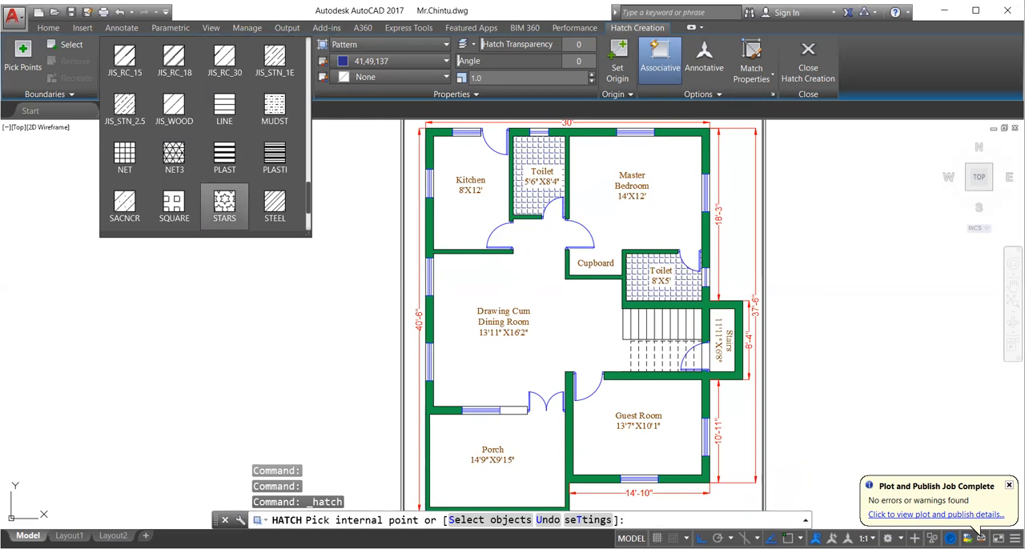
left_click(225, 207)
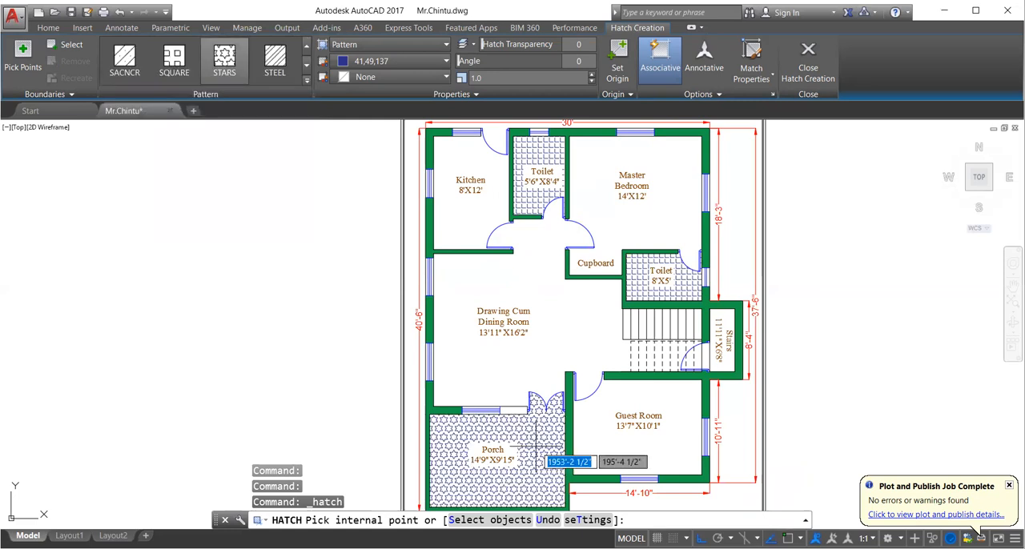
- Preview the porch hatch in colour 88,186,72, set the hatch colour to Magenta, and end the hatch without placing it
left_click(388, 63)
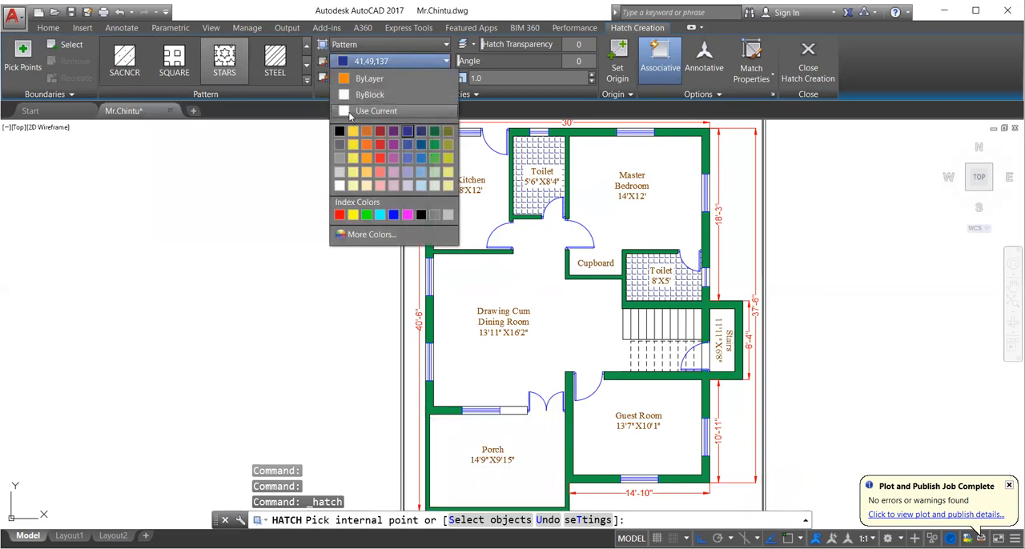
left_click(437, 162)
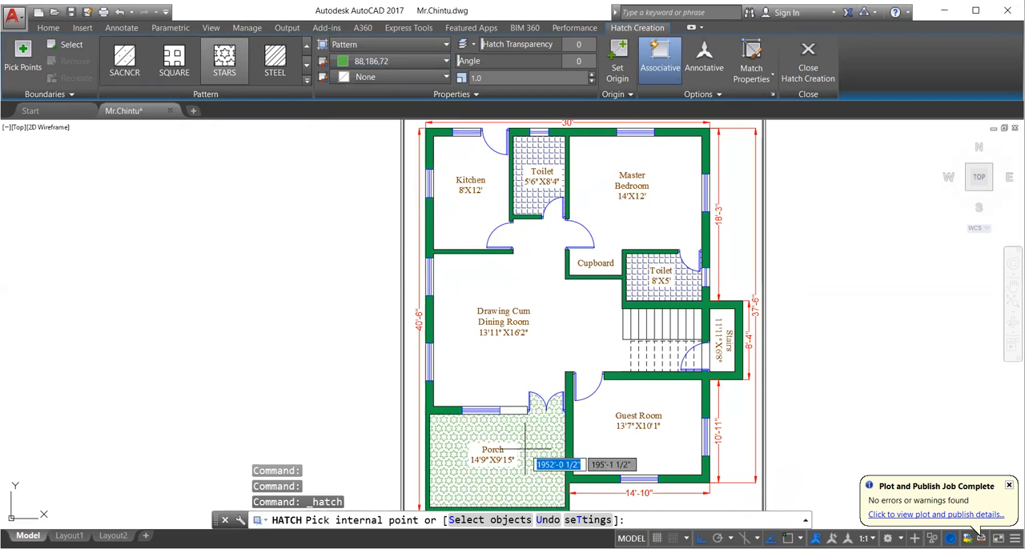
left_click(401, 61)
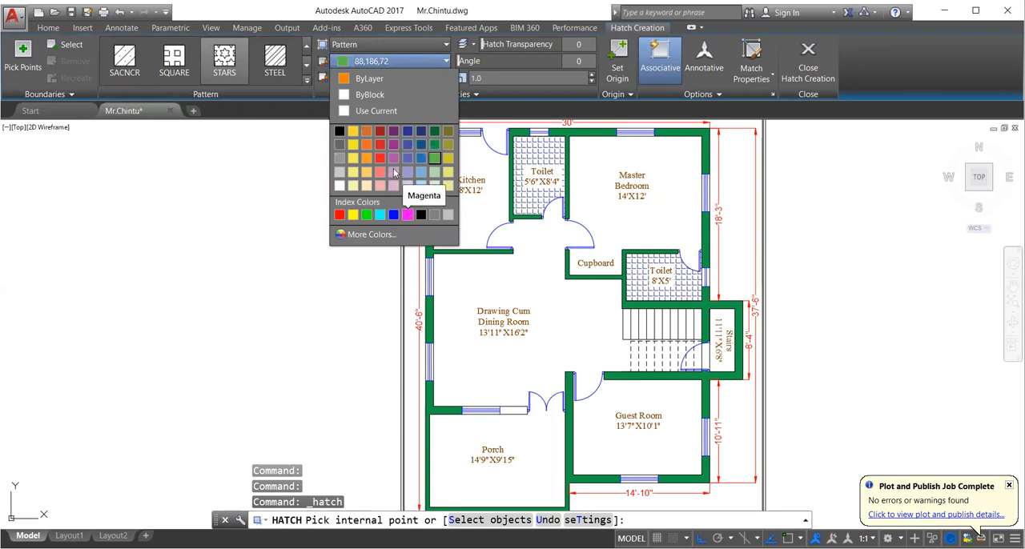
left_click(407, 214)
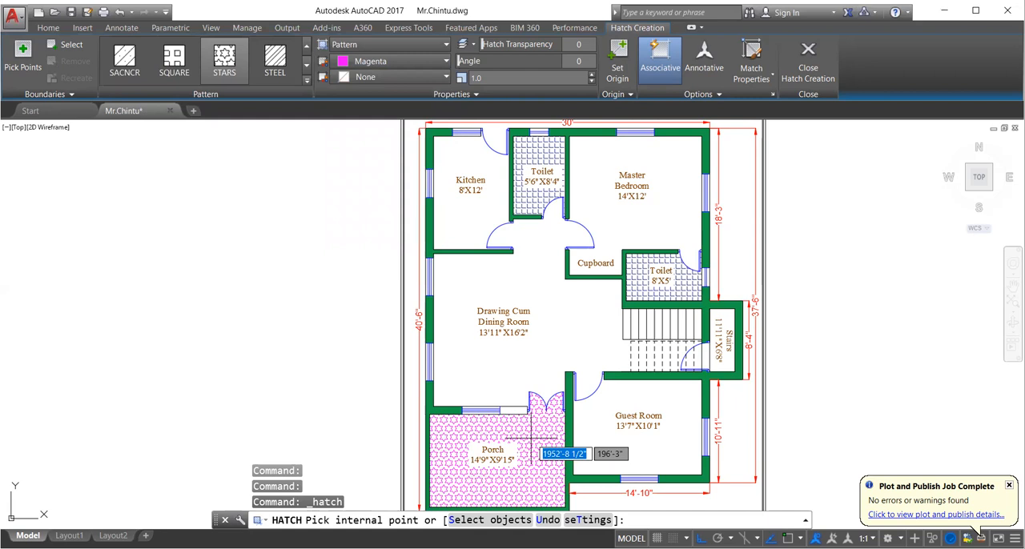
middle_click_drag(530, 438, 453, 295)
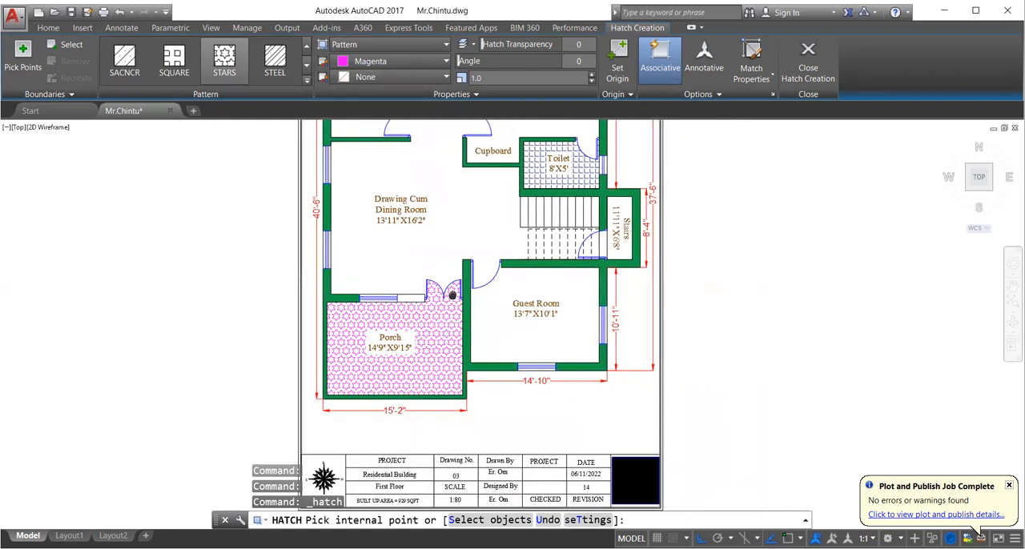
scroll(452, 296, "up", 6)
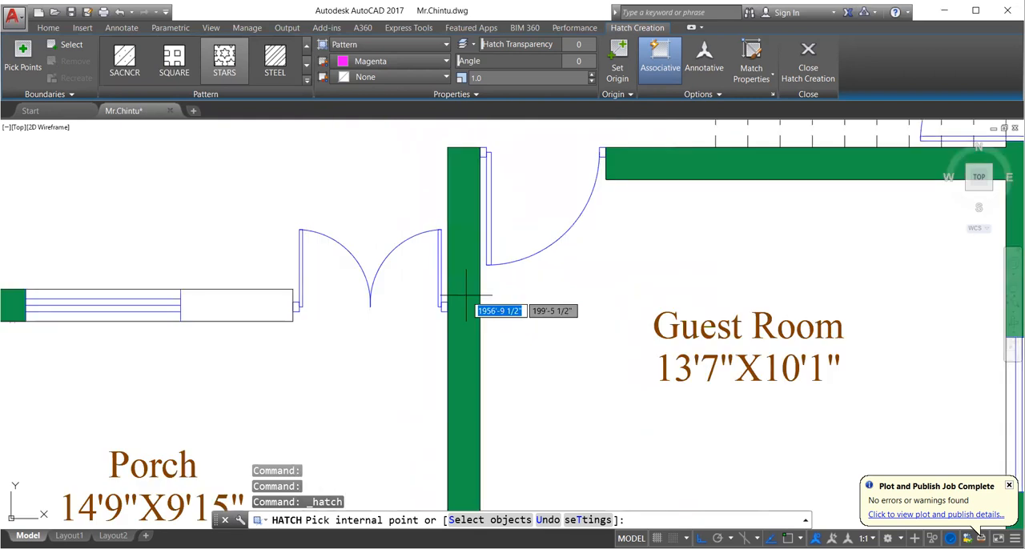
key("Escape")
- On layer 0, draw a line closing the porch's double-door opening along the outer wall face, and move the double door flush with it
left_click(552, 44)
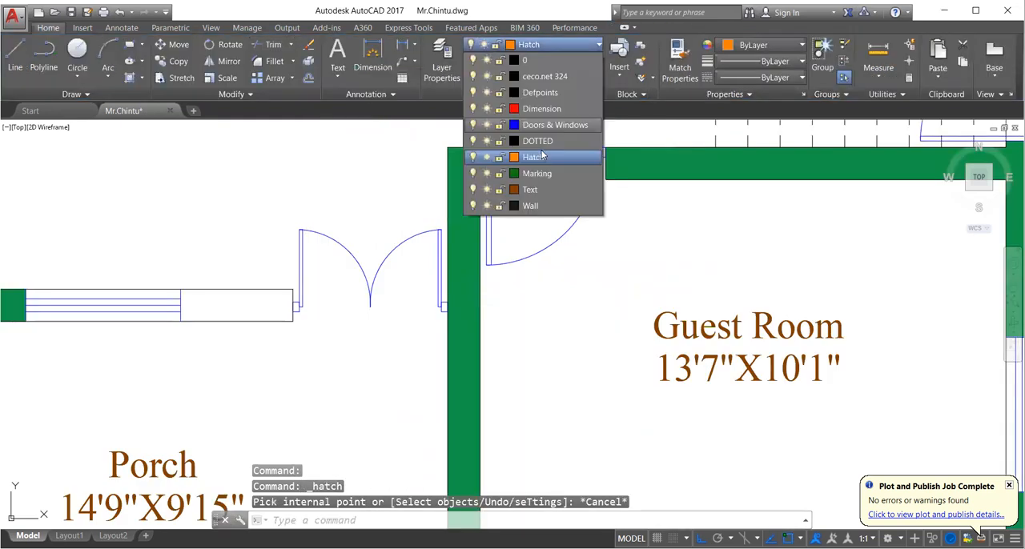
left_click(530, 62)
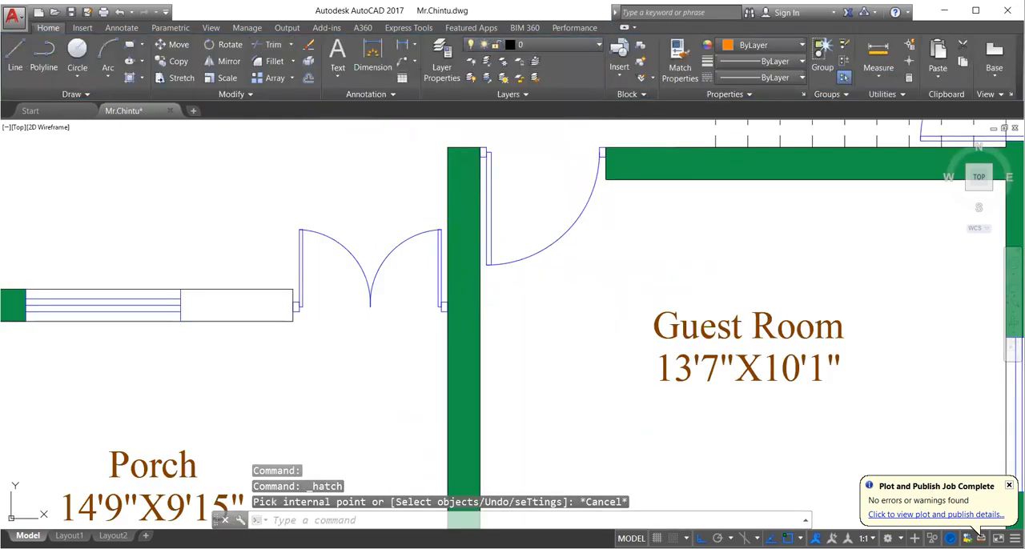
left_click(296, 302)
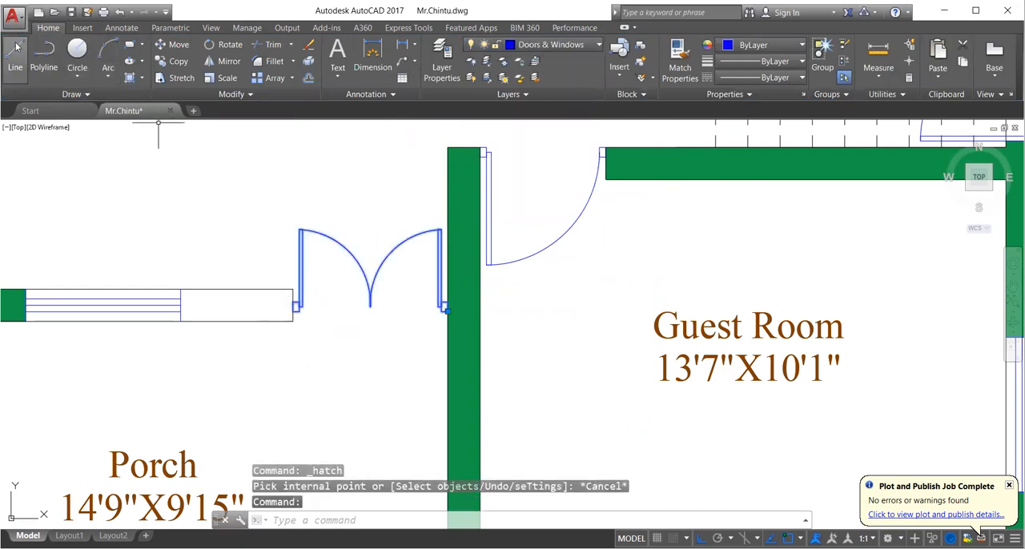
key("Escape")
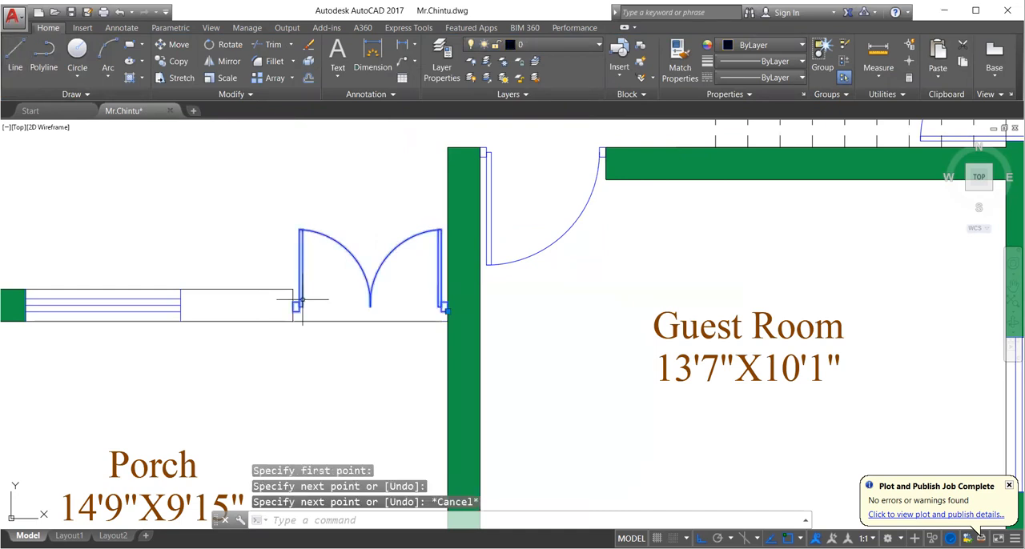
left_click(302, 300)
scroll(244, 276, "up", 4)
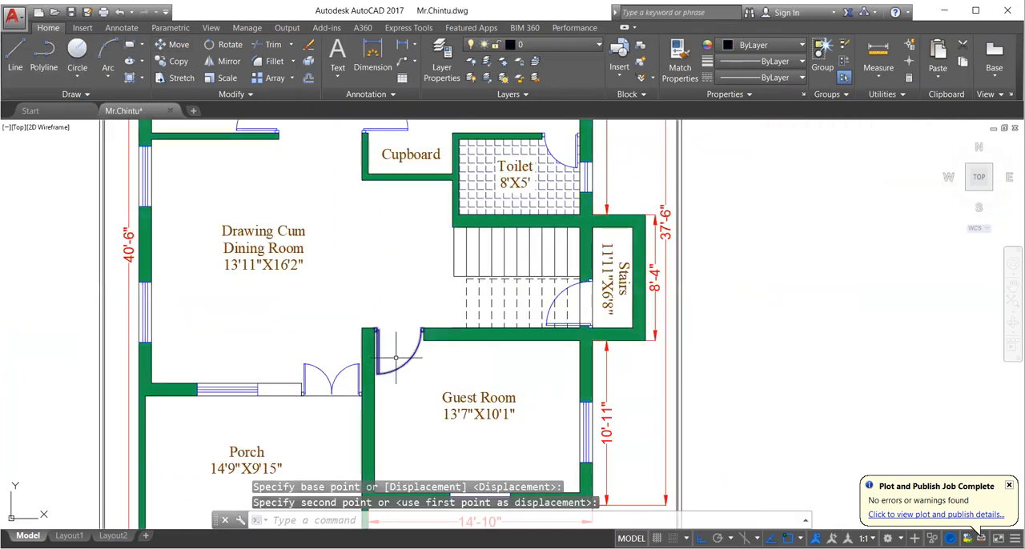
scroll(513, 320, "down", 3)
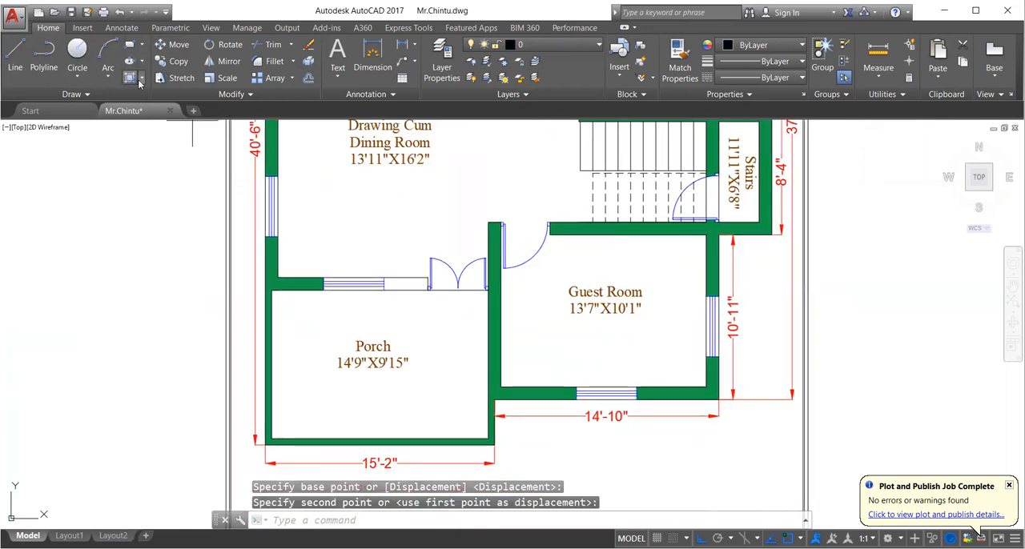
- Hatch the porch floor with the magenta STARS pattern at scale 1.0 and end the hatch
left_click(139, 81)
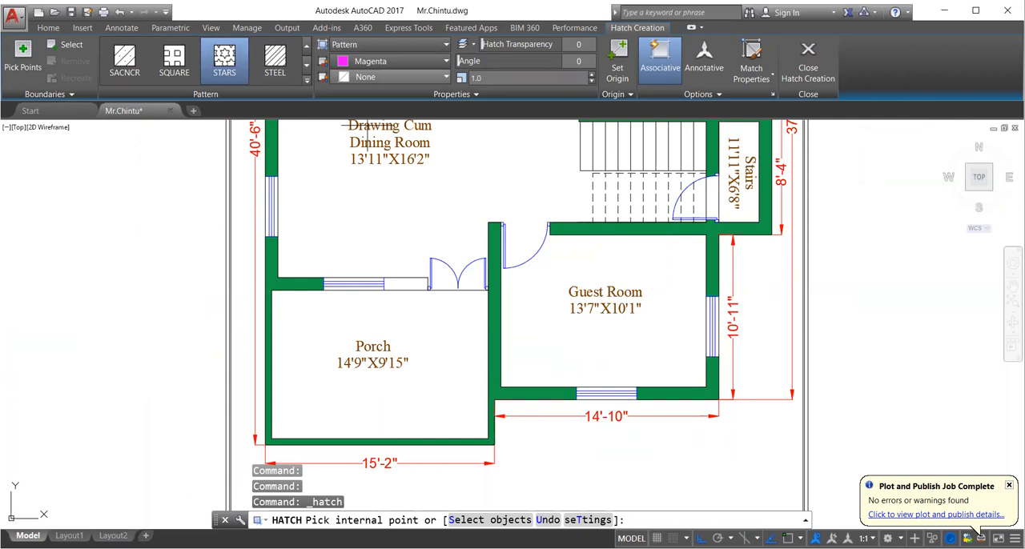
left_click(442, 296)
scroll(441, 291, "up", 4)
key("Escape")
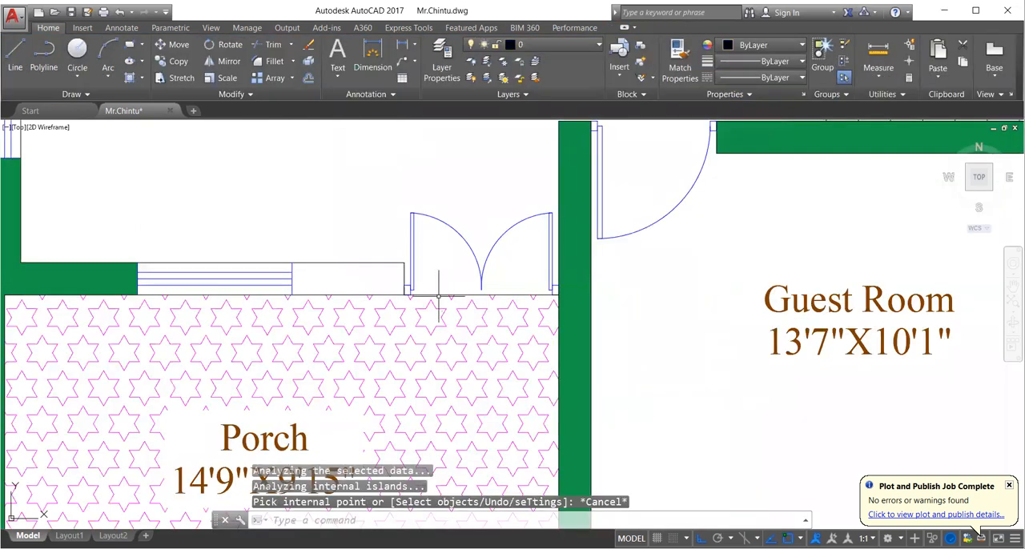
- Erase the closing line across the porch's double-door opening and save the drawing
left_click(438, 295)
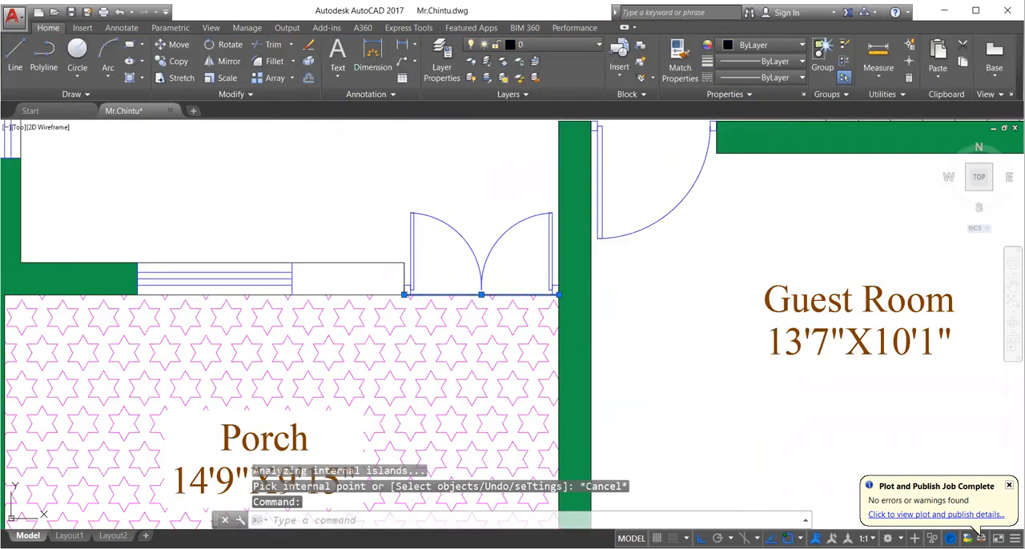
key("Delete")
scroll(377, 320, "down", 5)
right_click(388, 315)
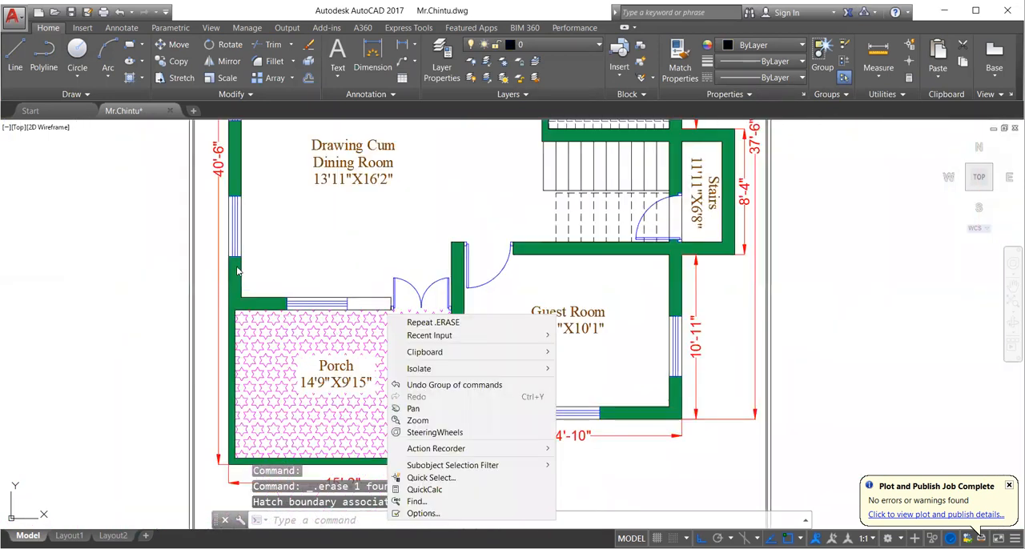
left_click(152, 270)
left_click(150, 268)
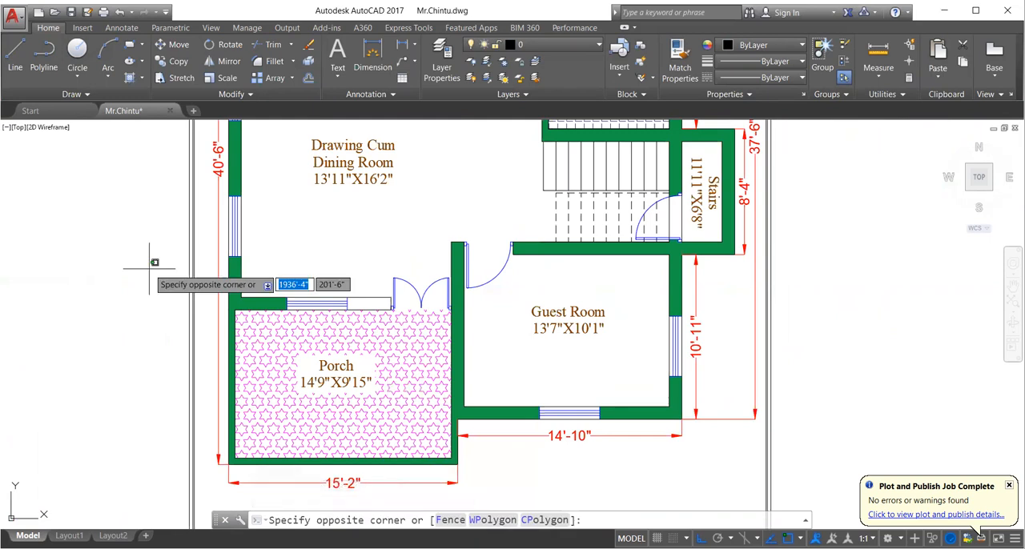
key("Escape")
key("Escape")
key("Escape")
scroll(152, 299, "down", 2)
middle_click_drag(338, 325, 398, 363)
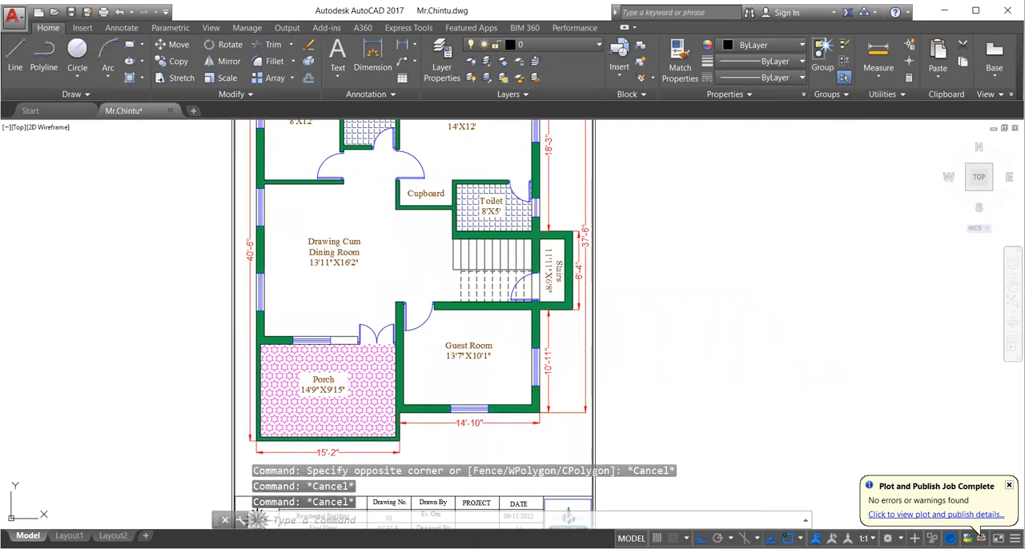
key("ctrl+s")
mouse_move(368, 255)
middle_mouse_down()
mouse_move(358, 334)
mouse_move(354, 308)
mouse_move(377, 333)
middle_mouse_up()
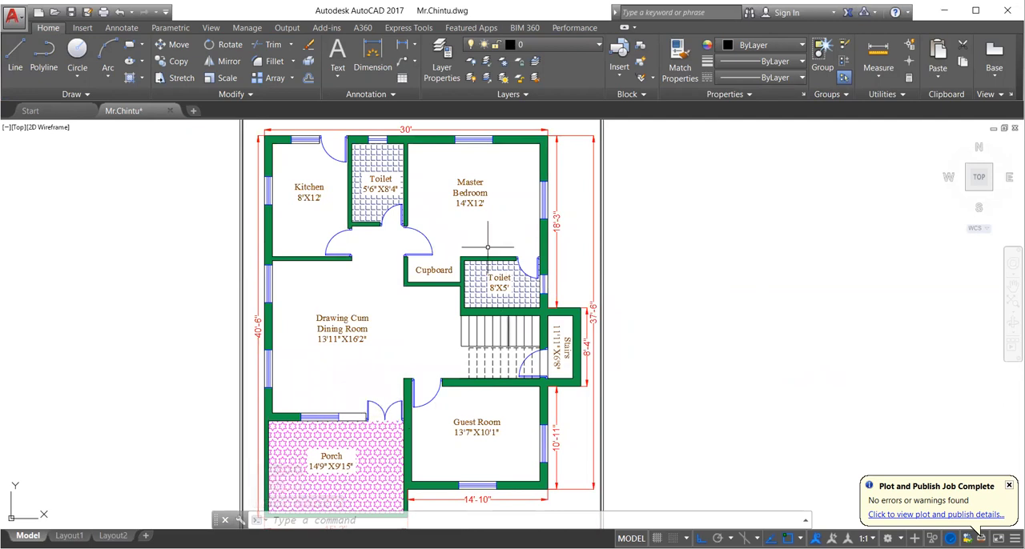
mouse_move(374, 278)
middle_mouse_down()
mouse_move(384, 253)
mouse_move(430, 262)
middle_mouse_up()
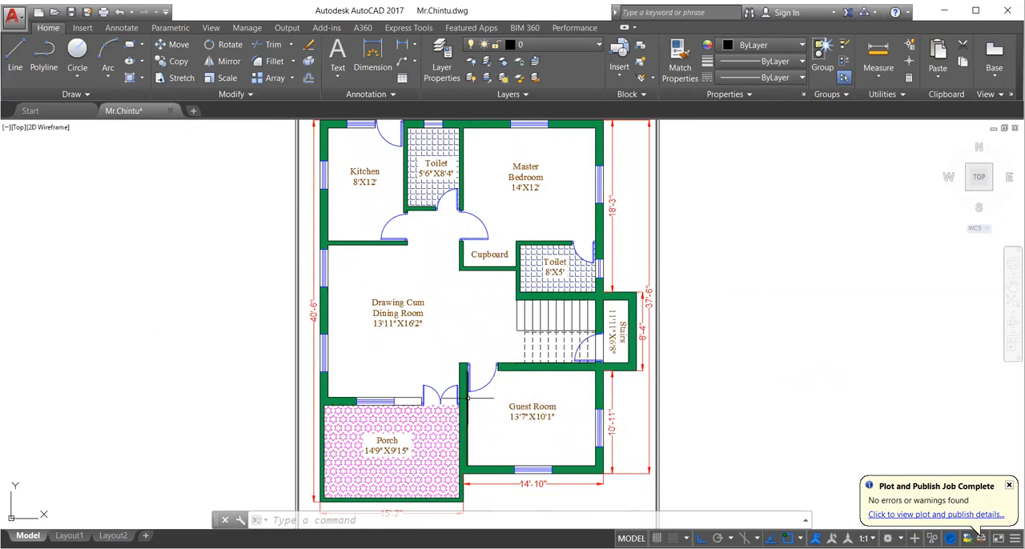
middle_click_drag(472, 397, 436, 405)
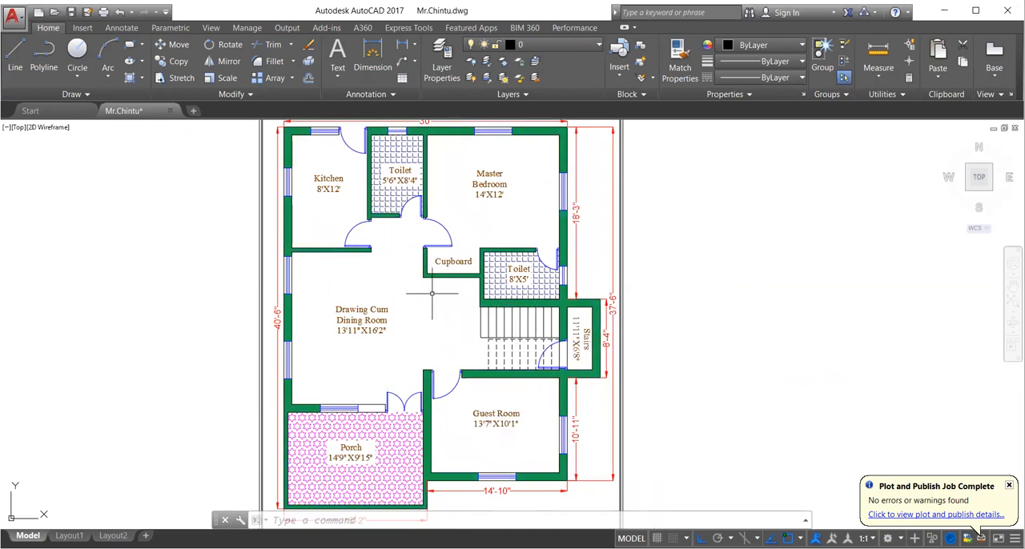
scroll(366, 275, "down", 3)
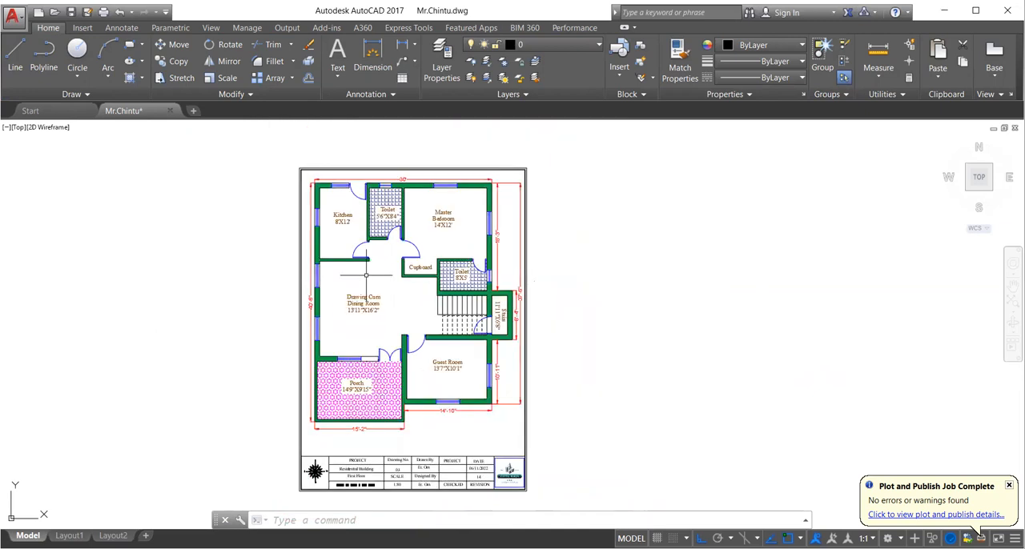
middle_click_drag(359, 295, 358, 277)
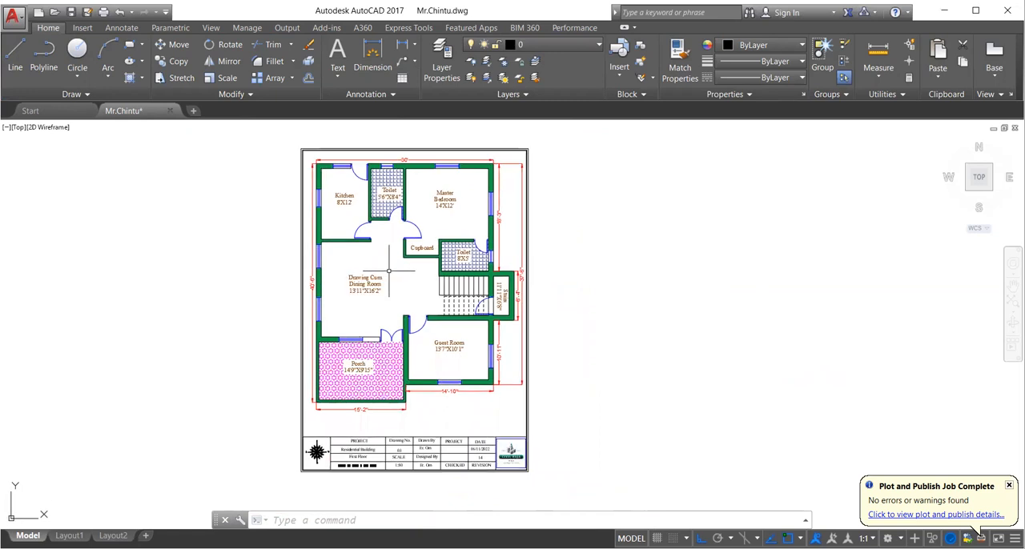